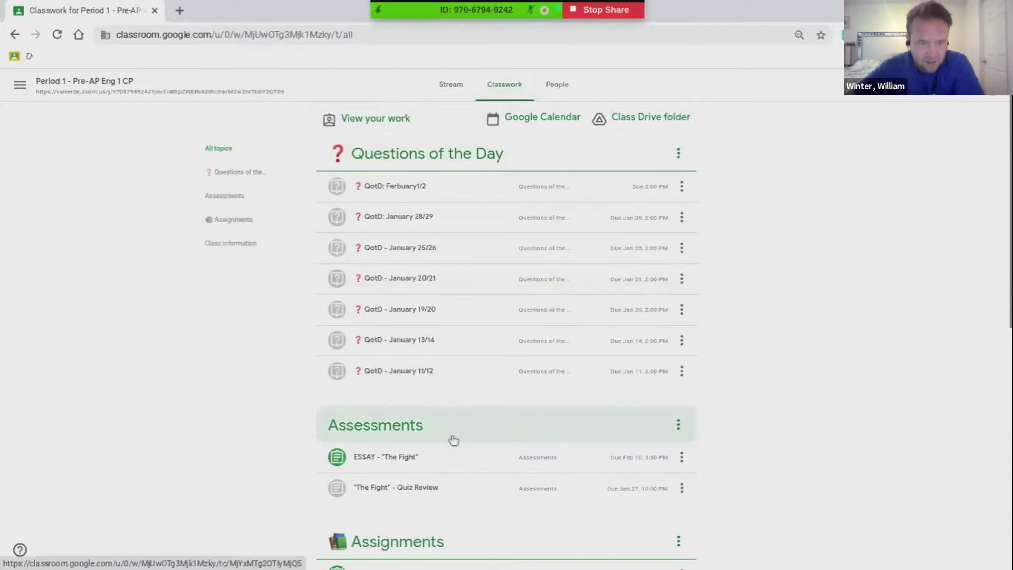
# Open the planning Google Doc attached to the "The Fight" - Multi-Paragraph Writing assignment
pyautogui.scroll(-4, 507, 316)
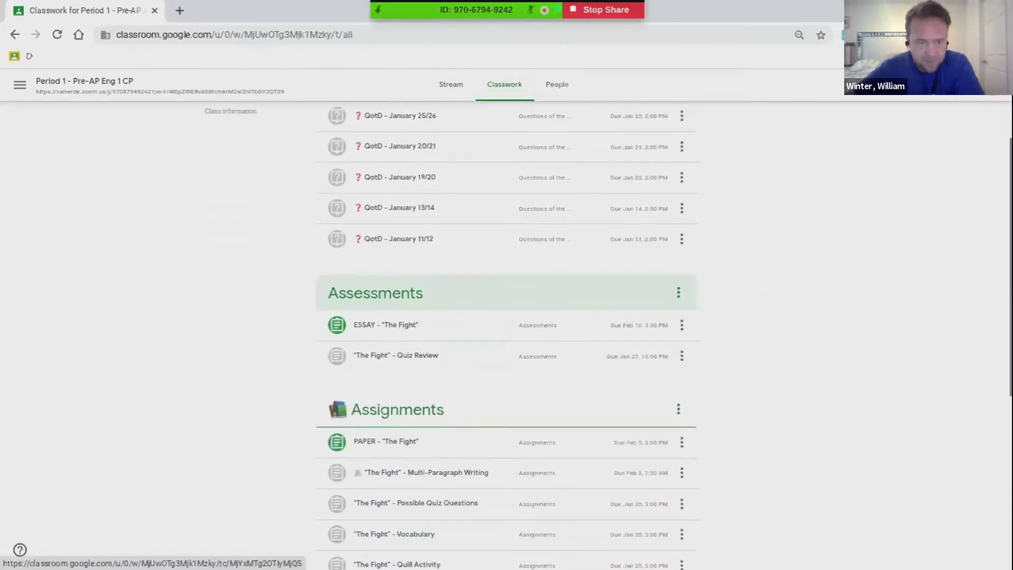
pyautogui.scroll(-1, 390, 369)
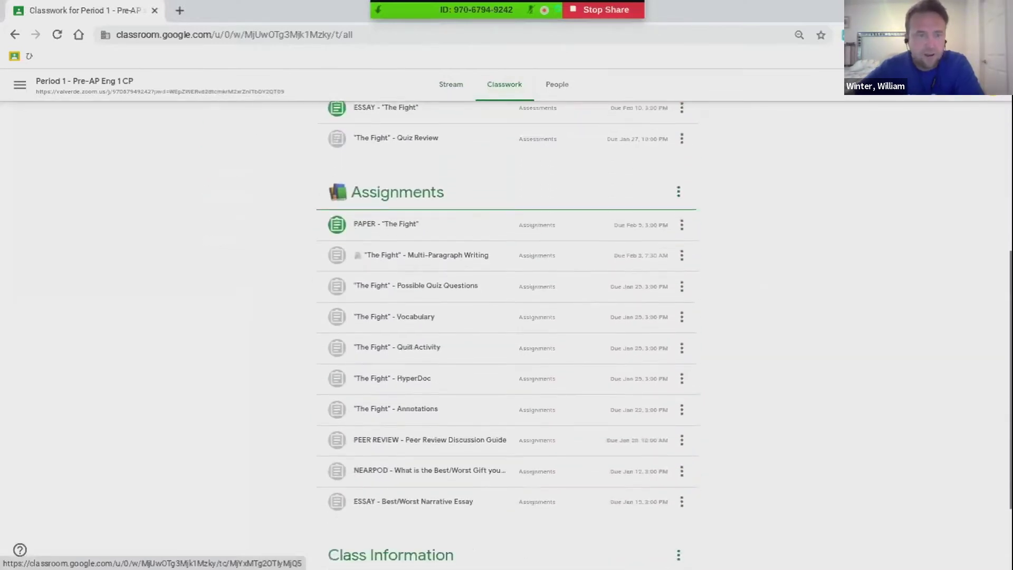
pyautogui.click(395, 240)
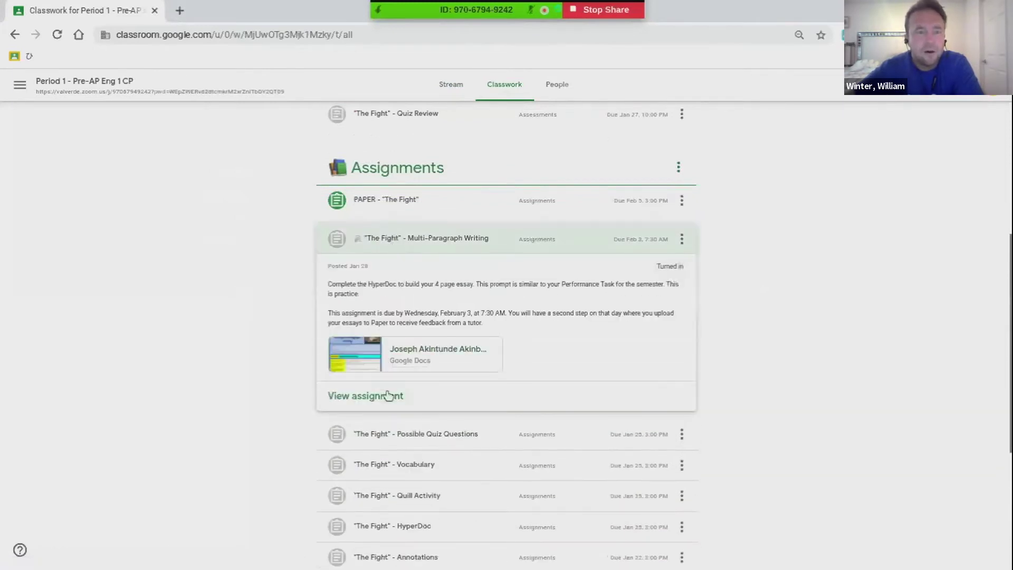
pyautogui.click(387, 396)
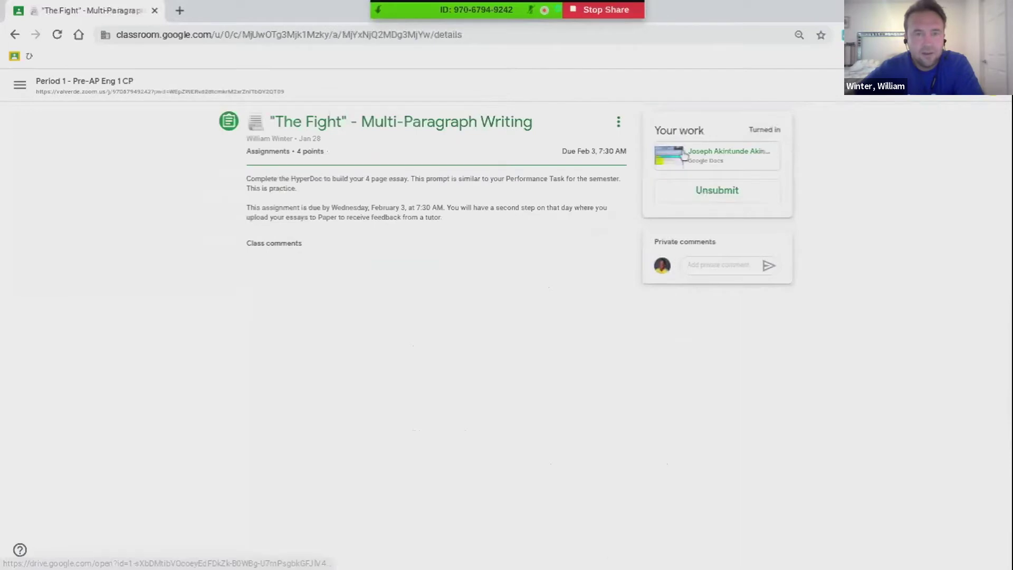
pyautogui.click(680, 157)
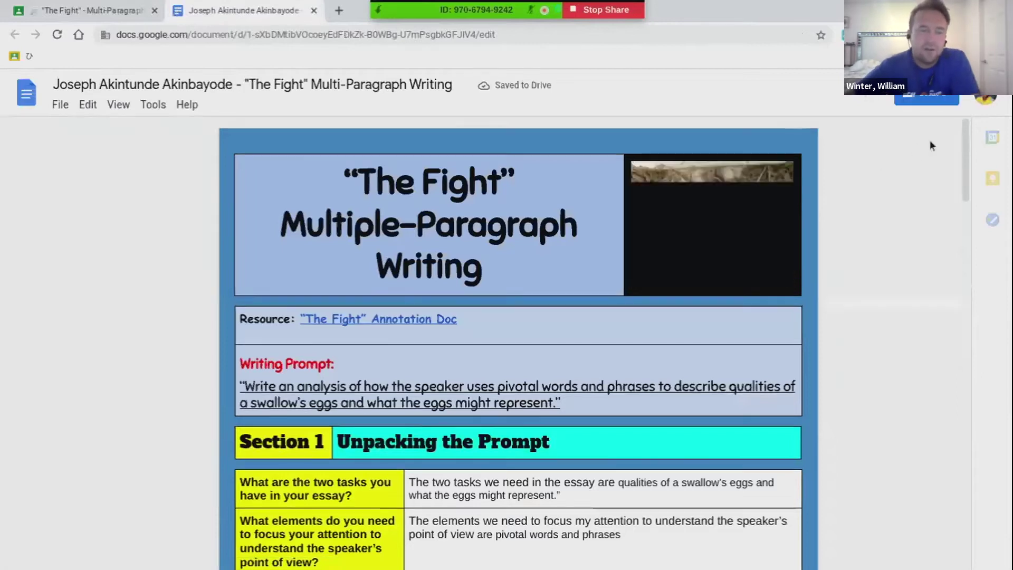
# Select the four-paragraph essay under Section 3, then return to the Period 1 class stream
pyautogui.moveTo(965, 141); pyautogui.dragTo(885, 334)
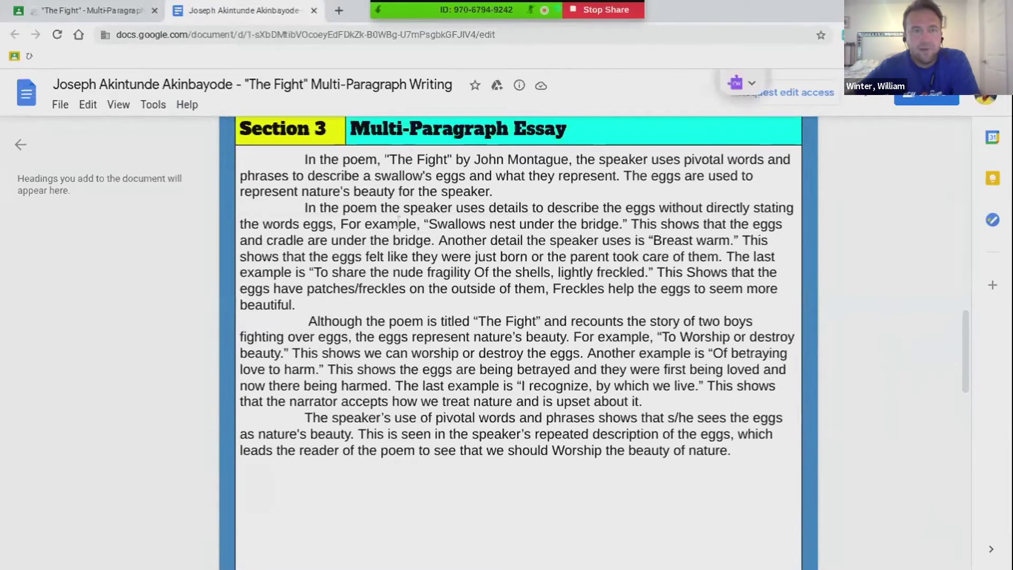
pyautogui.moveTo(305, 159); pyautogui.dragTo(728, 452)
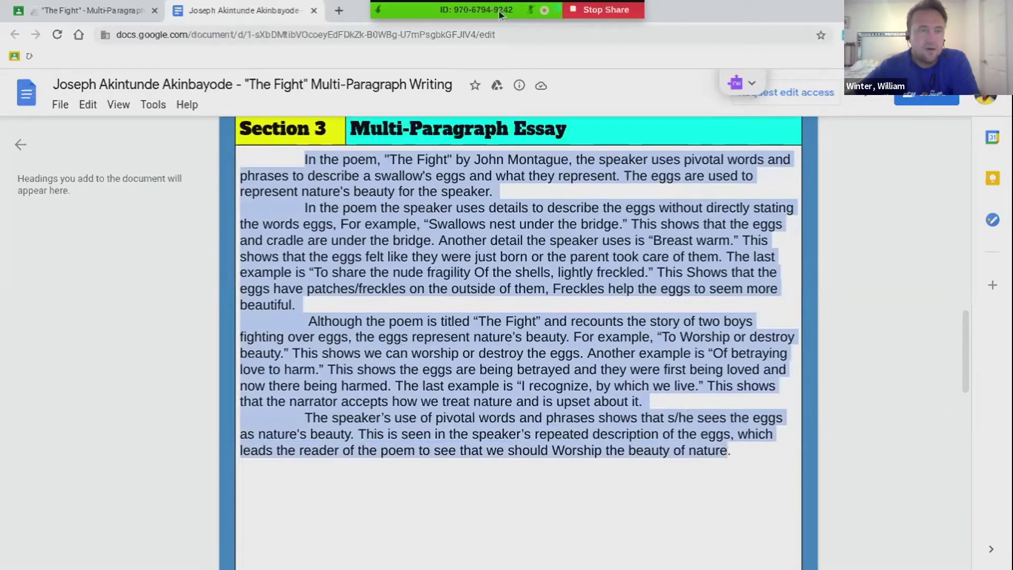
pyautogui.click(134, 6)
pyautogui.click(100, 79)
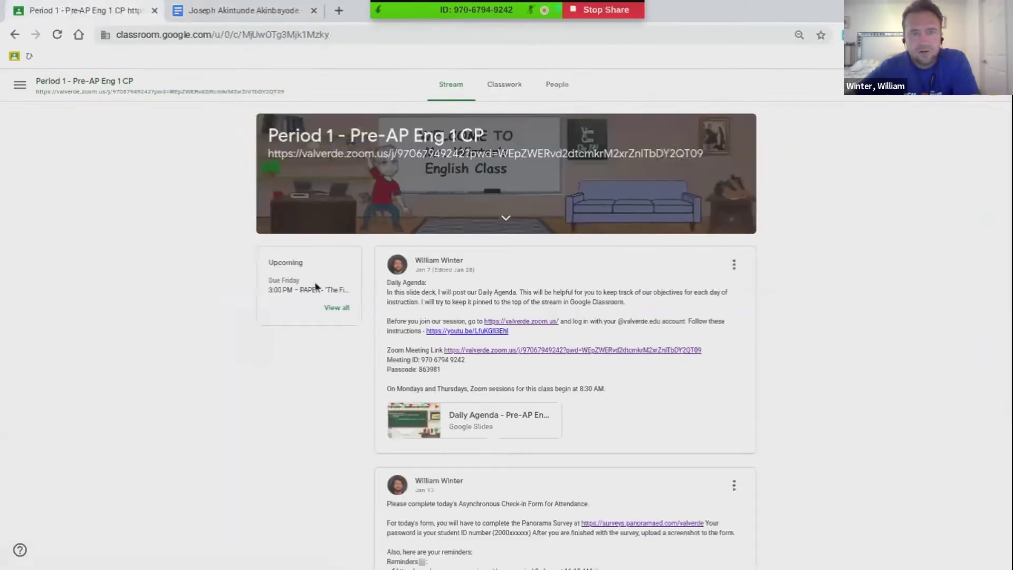
# From Classwork, open the Final Draft doc attached to the ESSAY - "The Fight" assignment
pyautogui.click(501, 86)
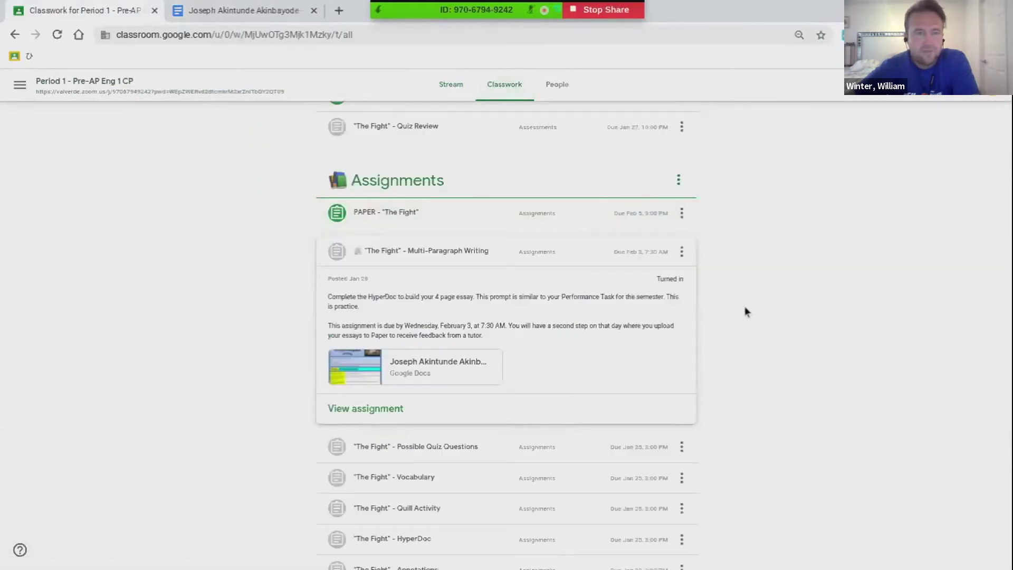
pyautogui.scroll(6, 744, 302)
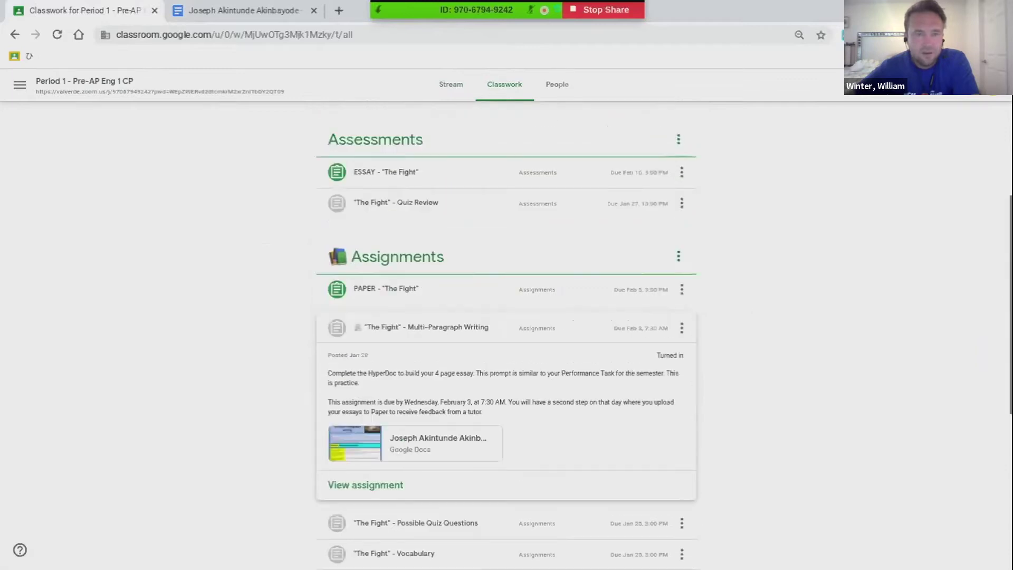
pyautogui.scroll(-1, 506, 332)
pyautogui.scroll(1, 507, 333)
pyautogui.click(477, 424)
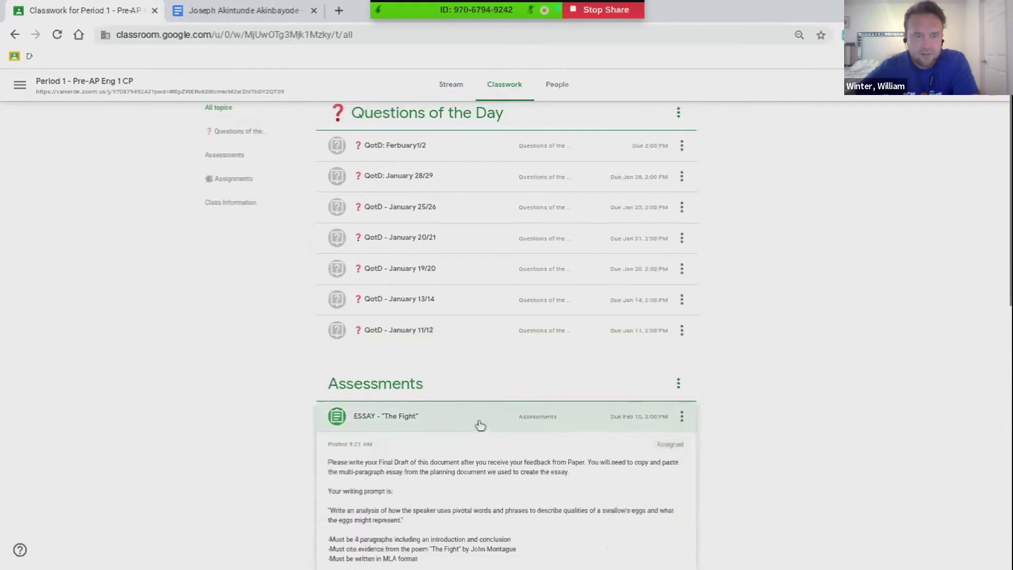
pyautogui.scroll(-3, 460, 531)
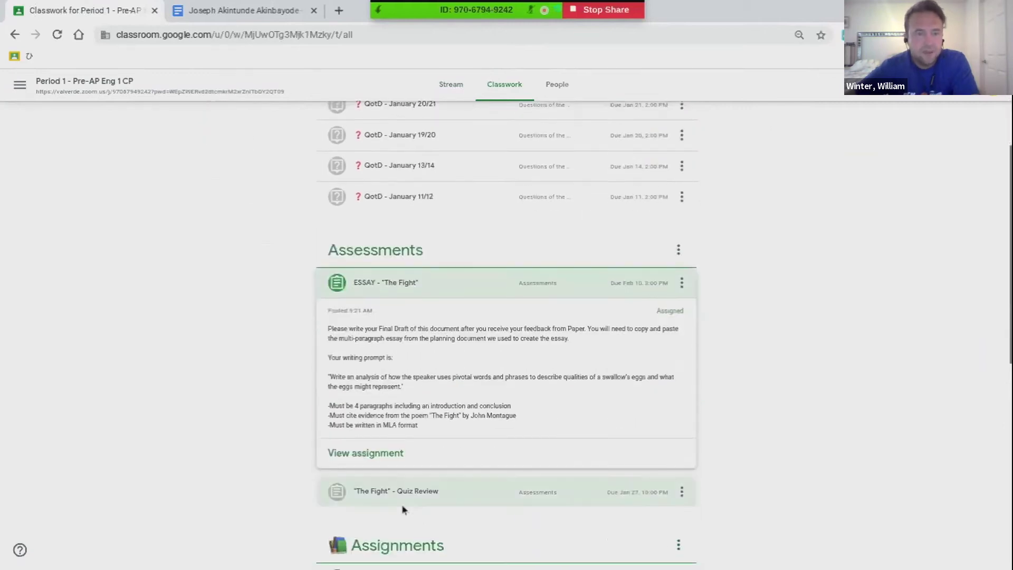
pyautogui.click(351, 459)
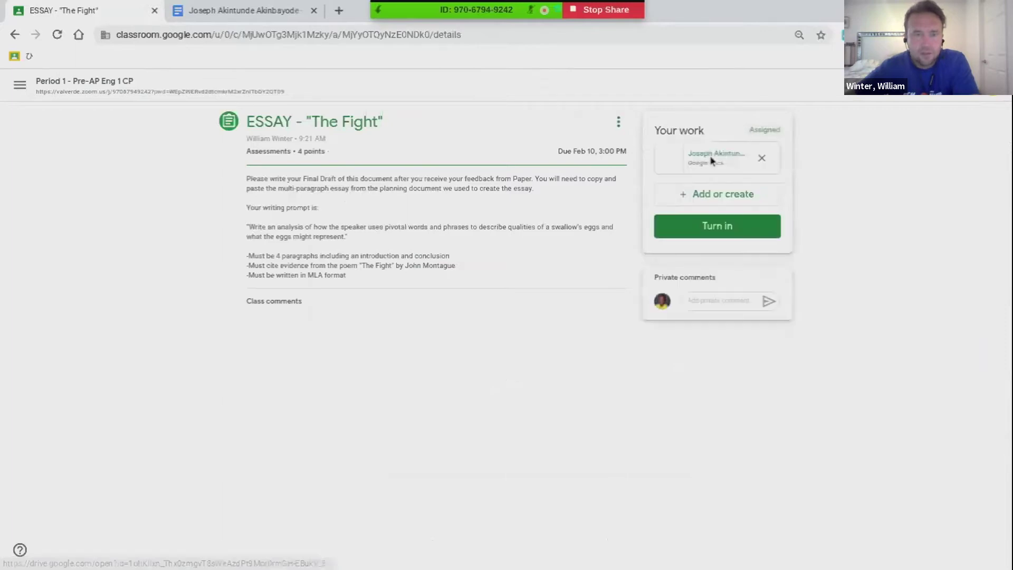
pyautogui.click(706, 163)
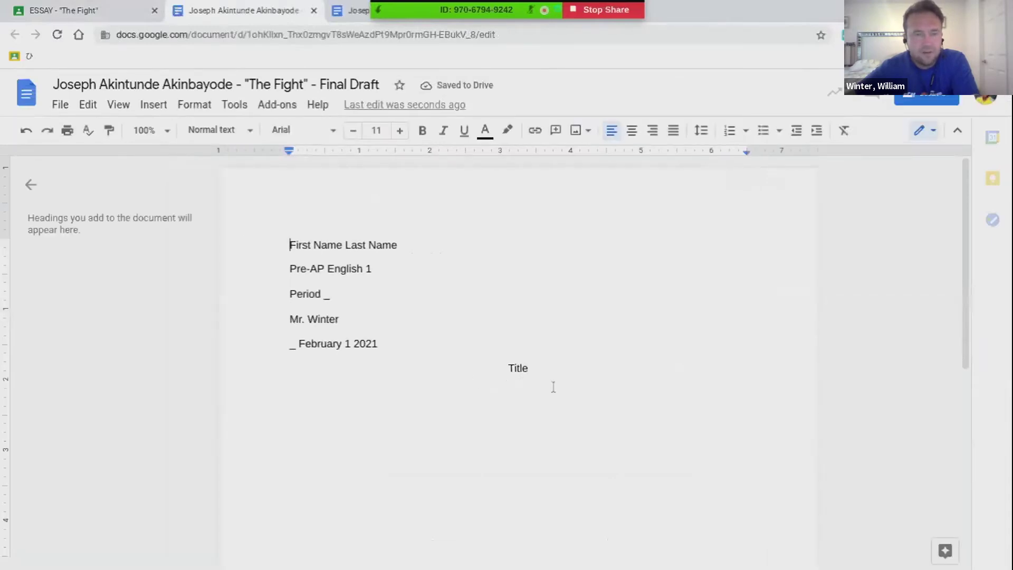
# Paste the essay without formatting on the empty line in the Final Draft
pyautogui.click(554, 387)
pyautogui.click(435, 407)
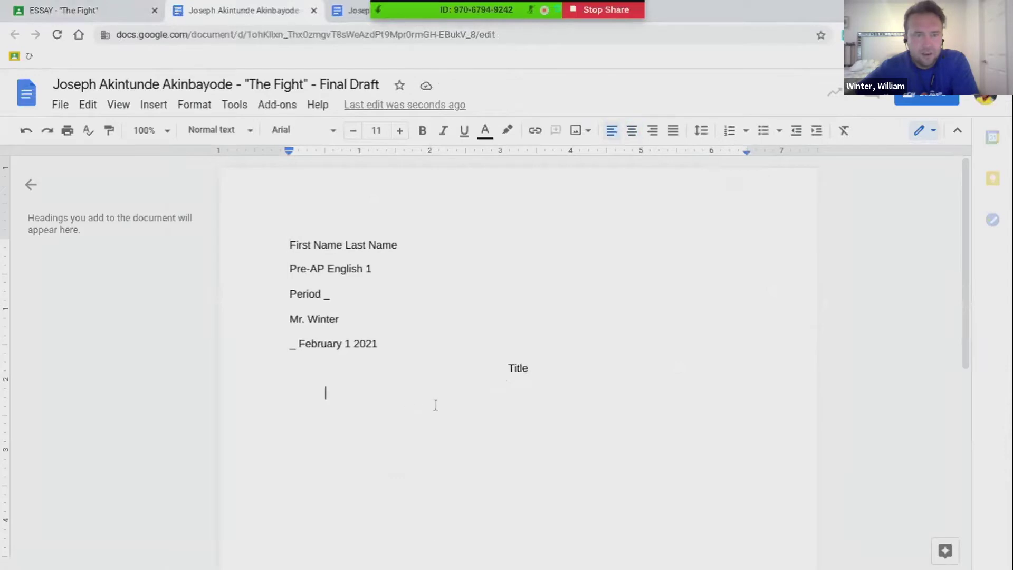
pyautogui.rightClick(379, 384)
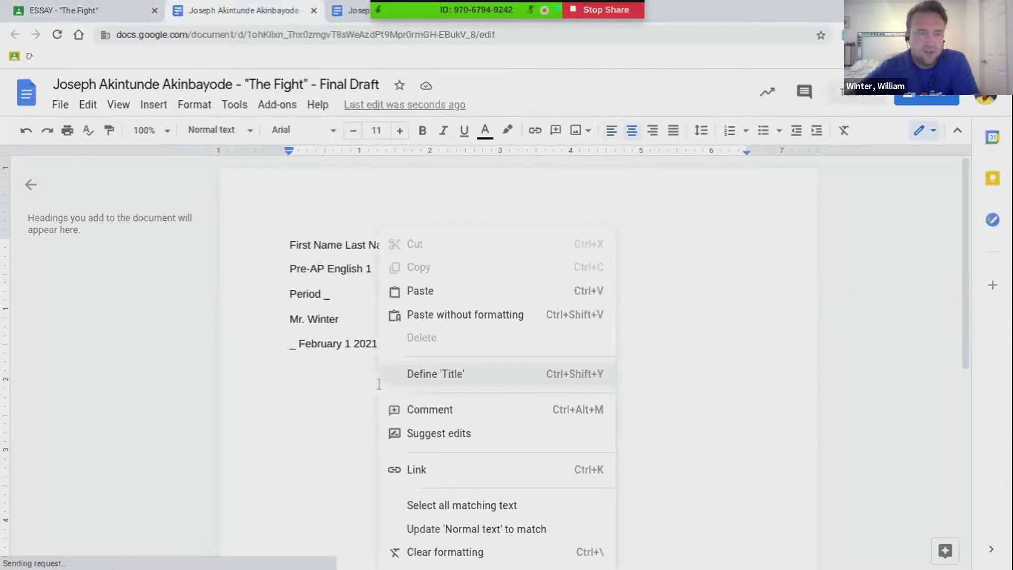
pyautogui.click(441, 316)
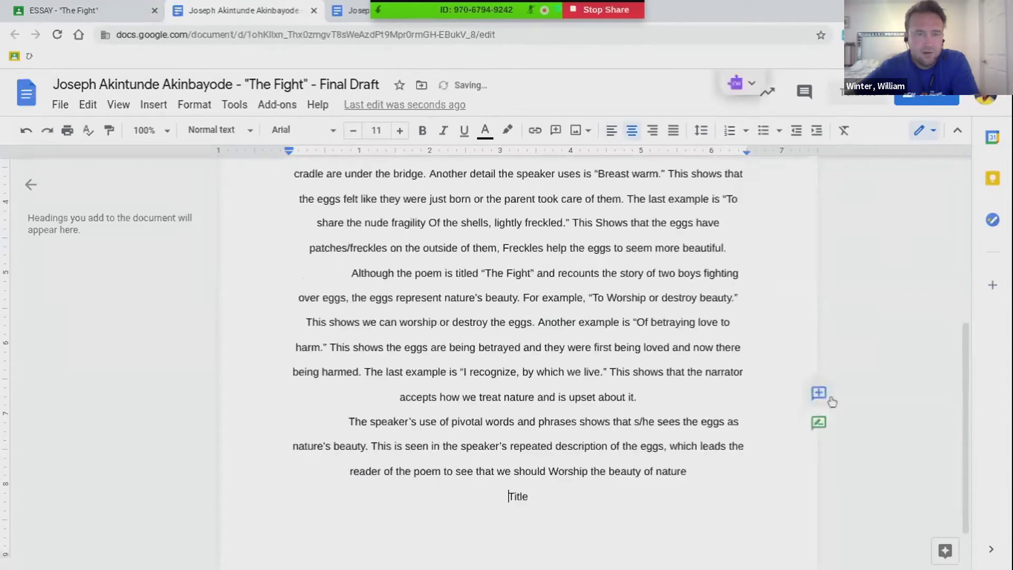
# Left-align the Title line of the Final Draft
pyautogui.moveTo(967, 397); pyautogui.dragTo(964, 384)
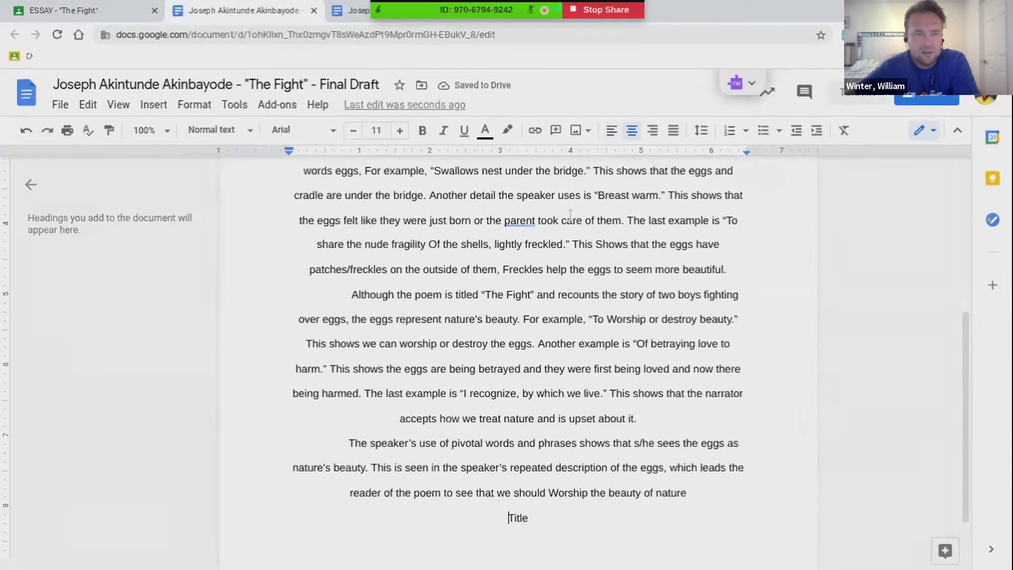
pyautogui.click(612, 132)
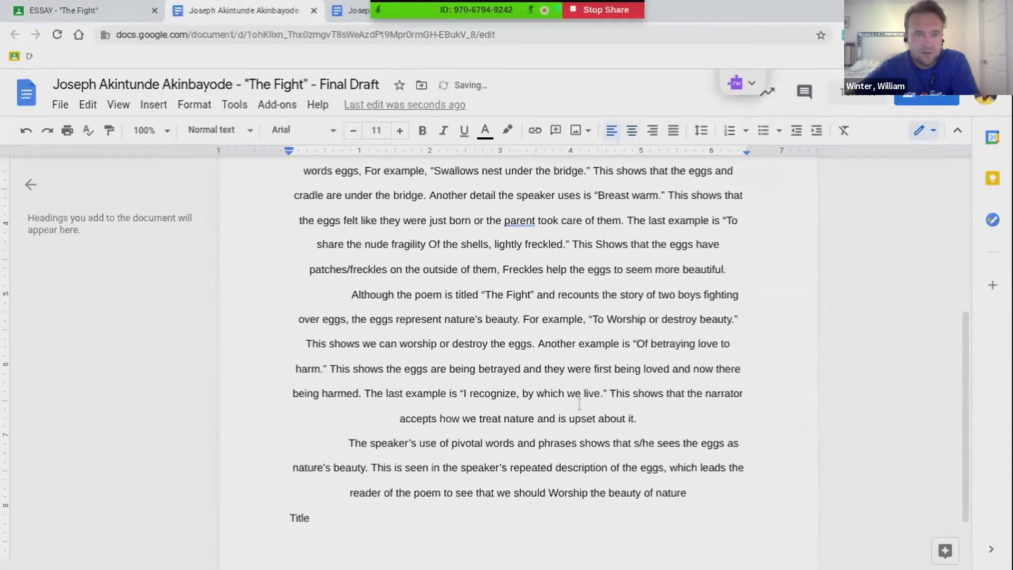
pyautogui.click(350, 493)
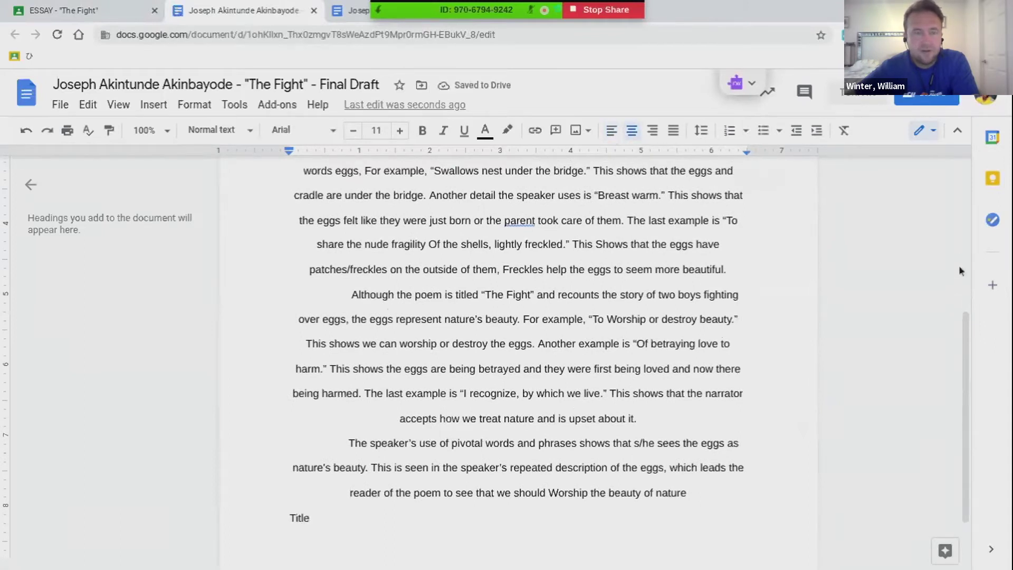
pyautogui.scroll(2, 959, 270)
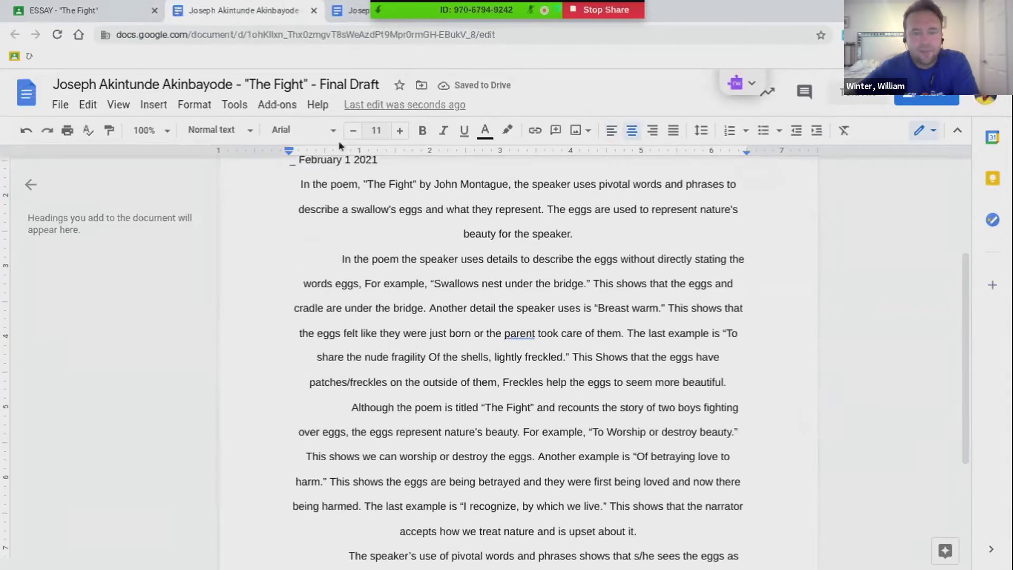
# Left-align all four pasted essay paragraphs
pyautogui.moveTo(299, 182); pyautogui.dragTo(464, 568)
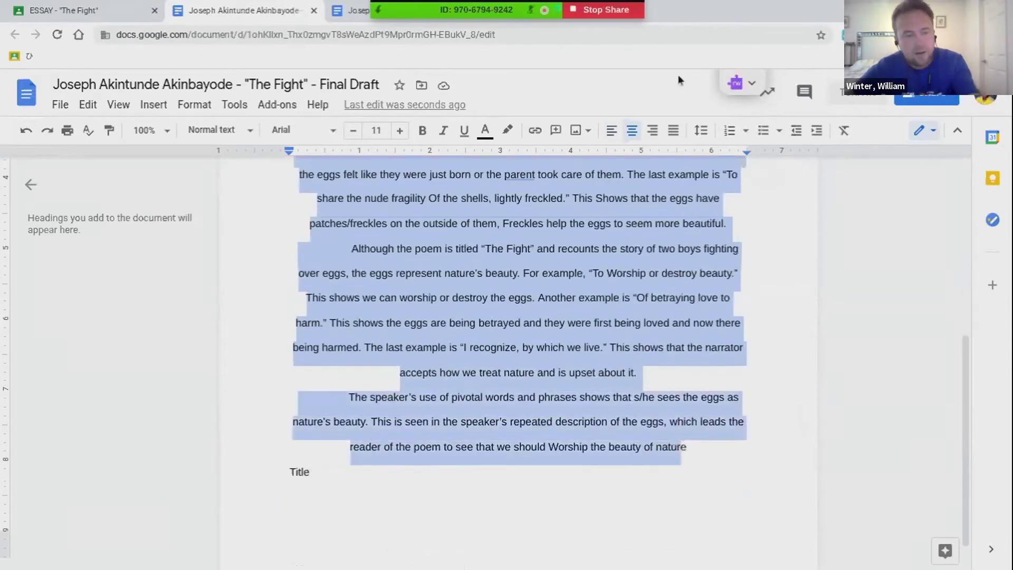
pyautogui.click(611, 131)
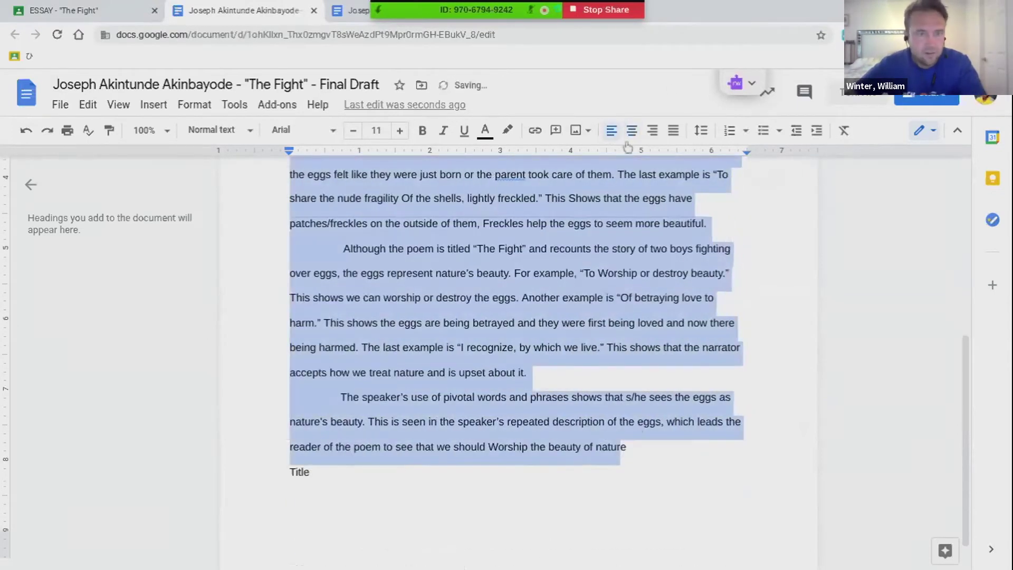
pyautogui.click(634, 444)
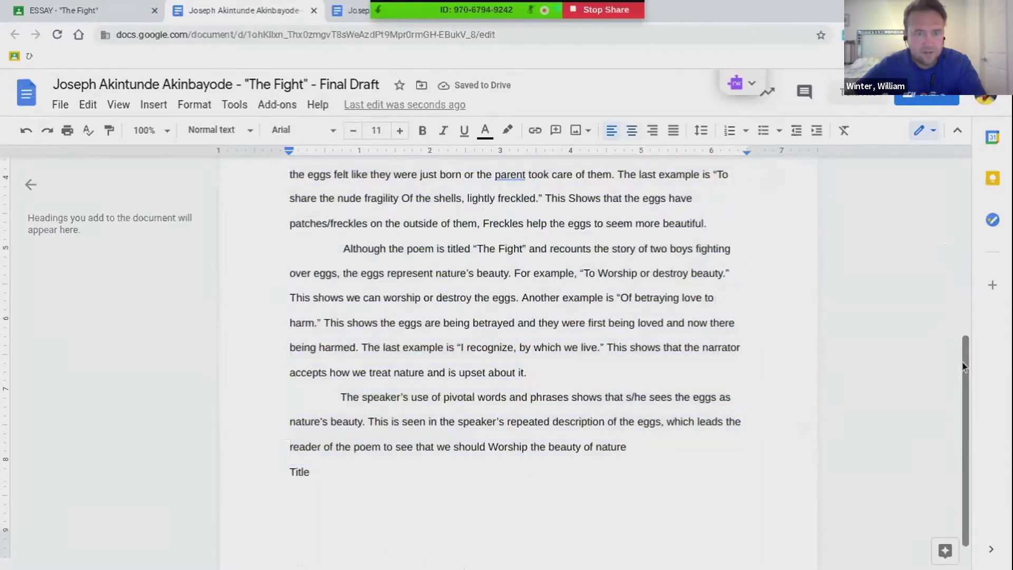
pyautogui.moveTo(967, 361); pyautogui.dragTo(938, 289)
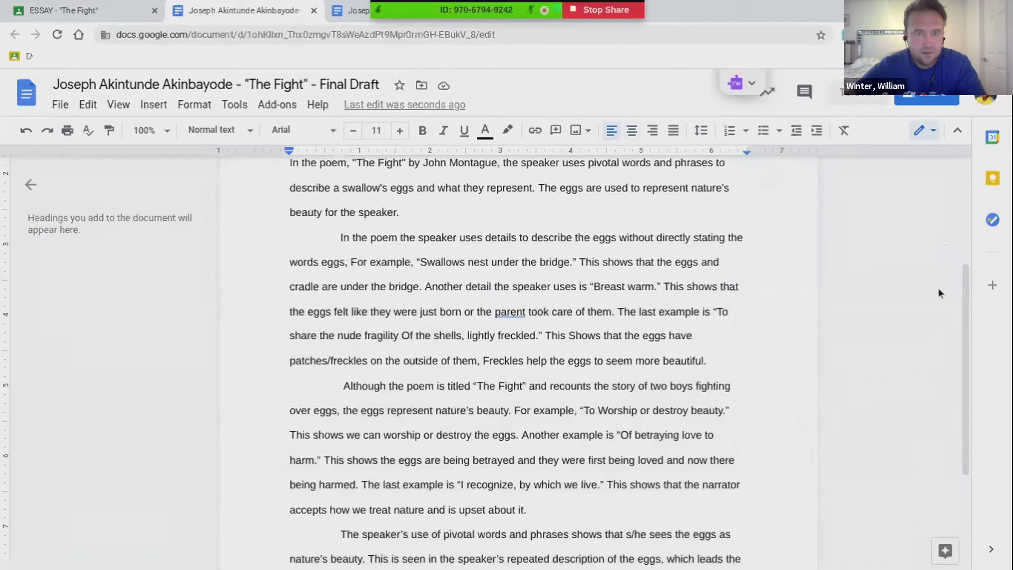
pyautogui.moveTo(970, 294); pyautogui.dragTo(889, 183)
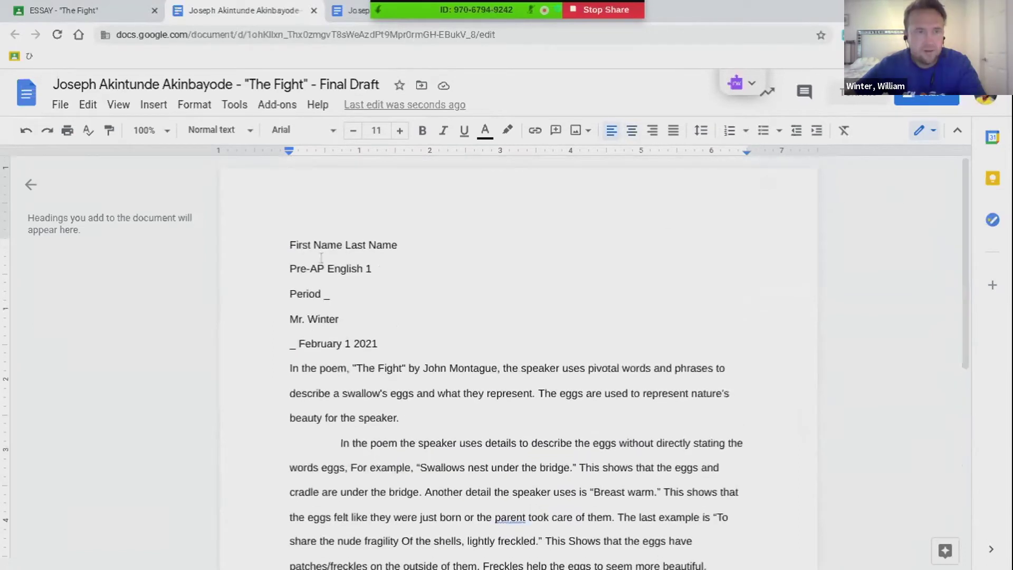
pyautogui.moveTo(279, 244); pyautogui.dragTo(407, 242)
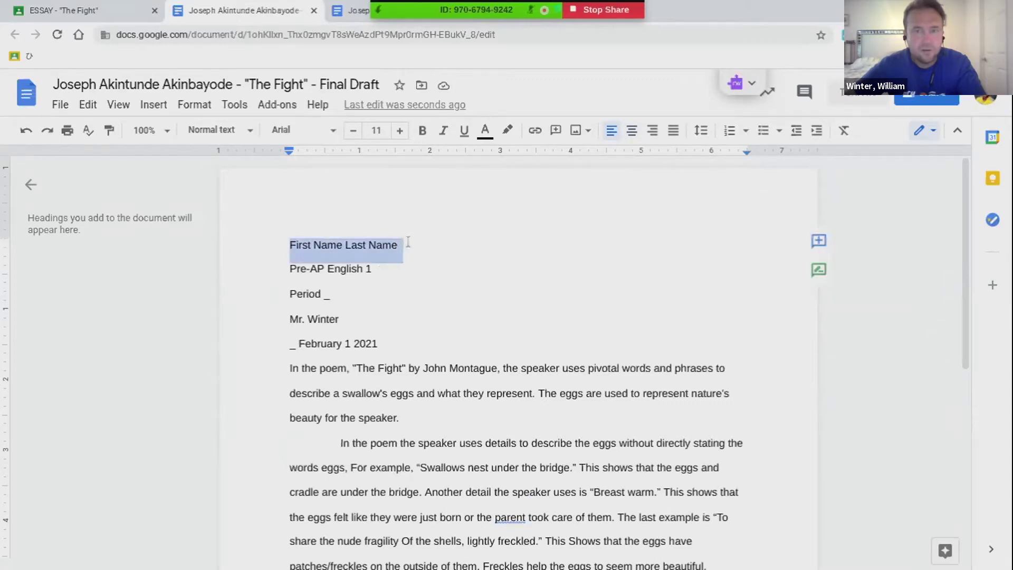
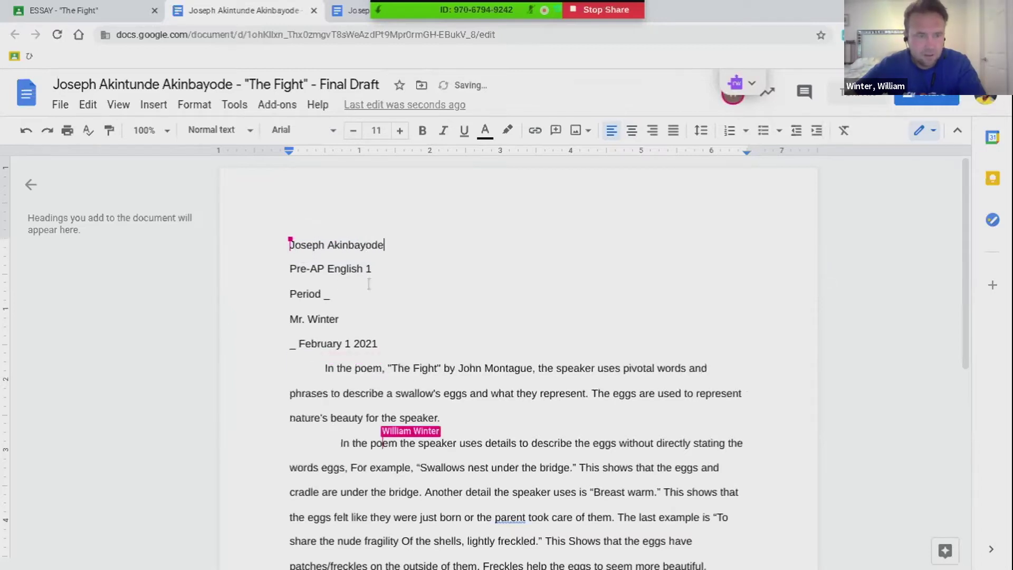
# Enter the student's full name and change 'Period _' to 'Period 1' in the heading
pyautogui.click(331, 293)
pyautogui.press('BackSpace')
pyautogui.write('1')
# Delete the underscore blank before the February 1 2021 date
pyautogui.click(298, 344)
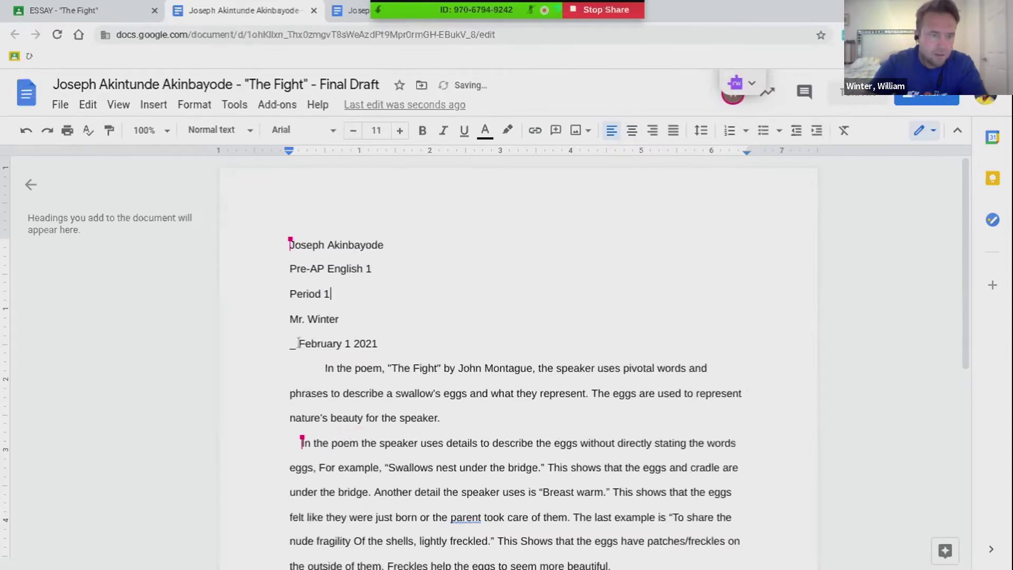
pyautogui.press('BackSpace')
pyautogui.press('BackSpace')
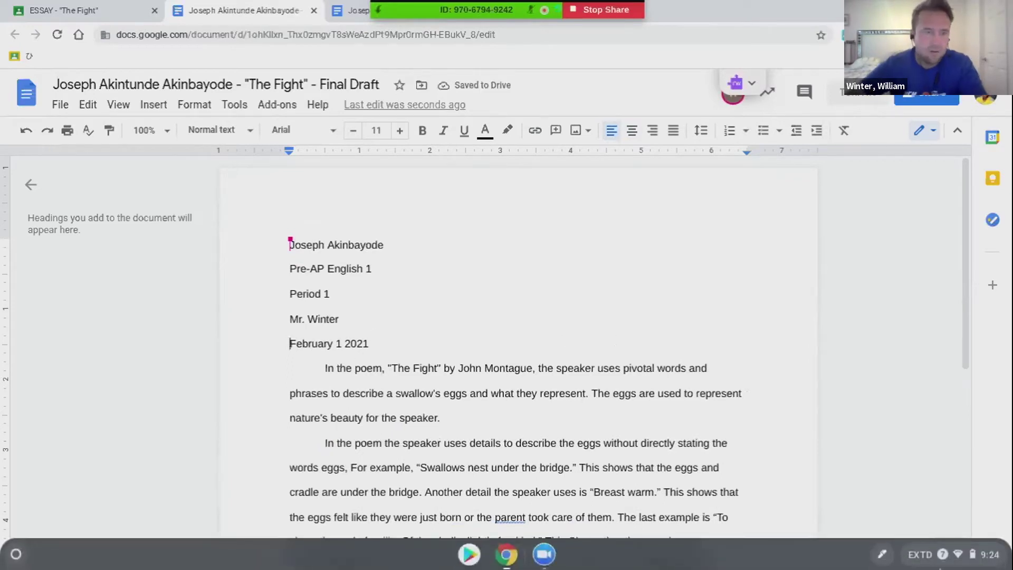
pyautogui.click(949, 554)
pyautogui.click(1010, 322)
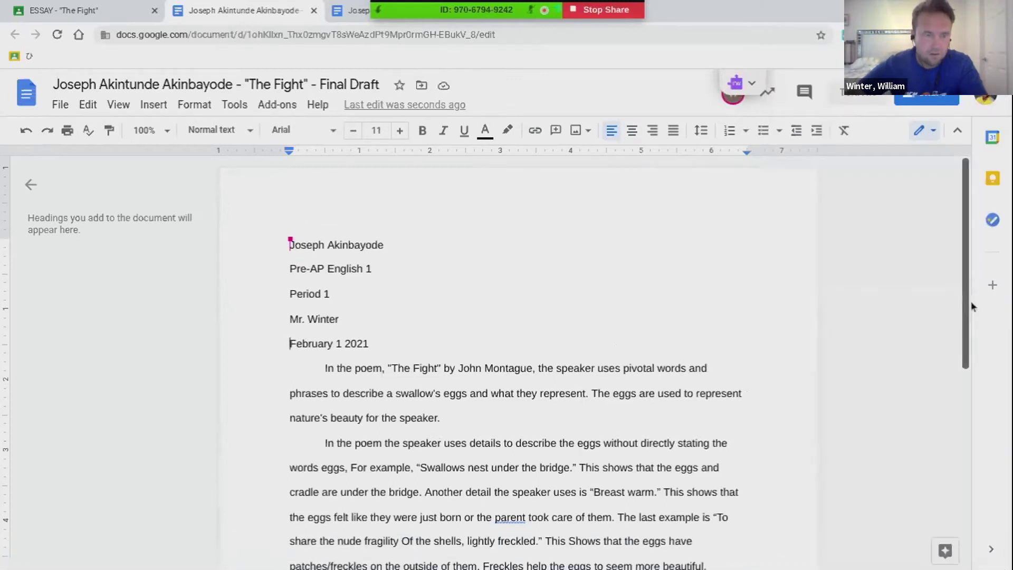
pyautogui.scroll(-3, 976, 316)
pyautogui.scroll(-5, 984, 349)
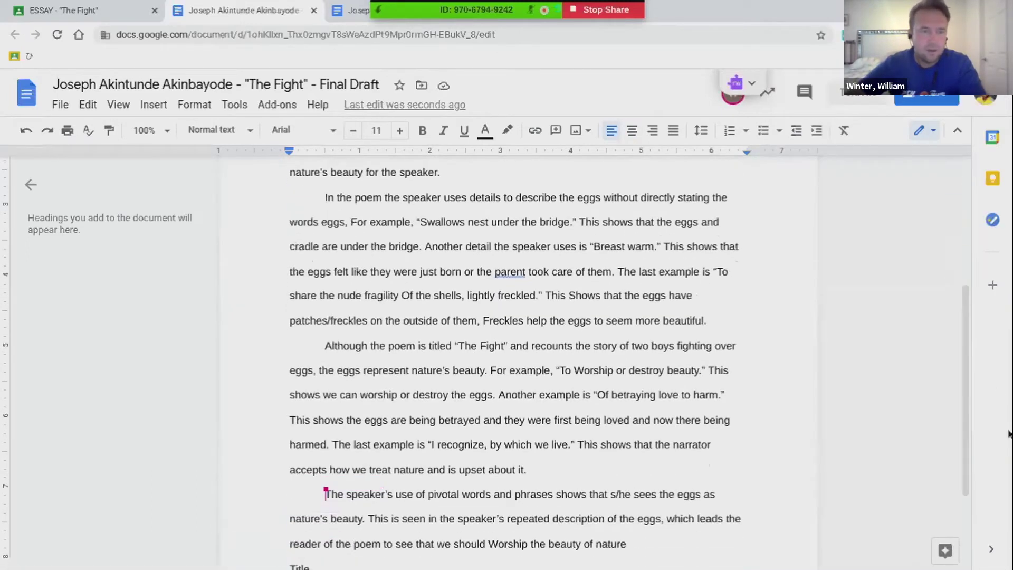
pyautogui.scroll(-2, 971, 417)
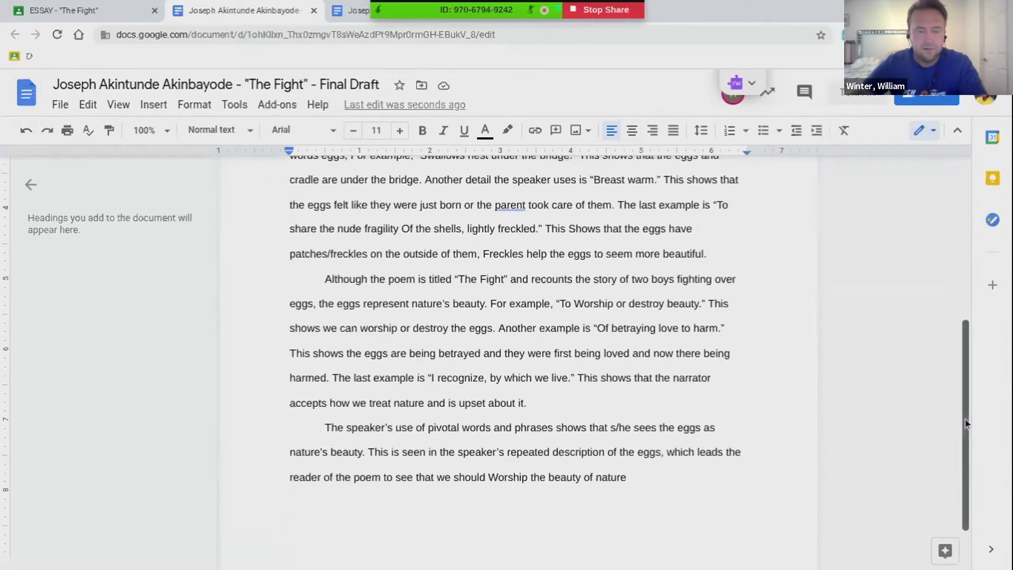
pyautogui.scroll(7, 932, 305)
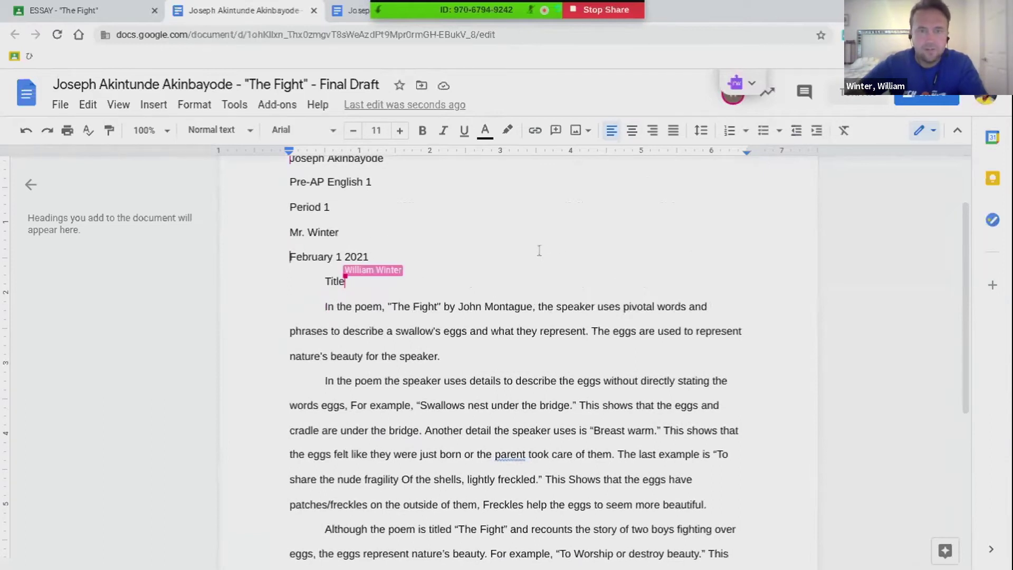
# Accept the spelling correction changing 'parent' to 'parents'
pyautogui.click(362, 283)
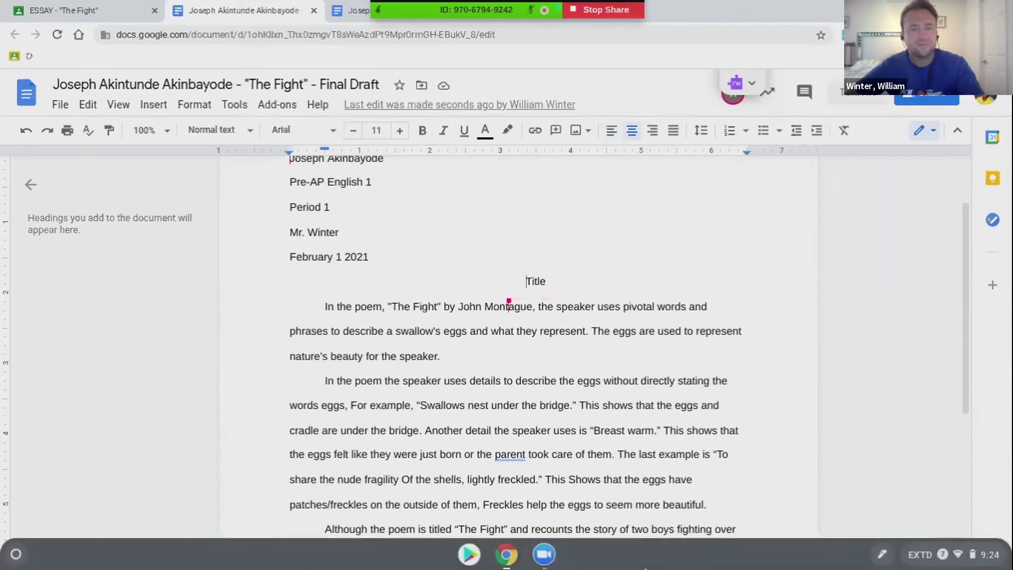
pyautogui.click(501, 454)
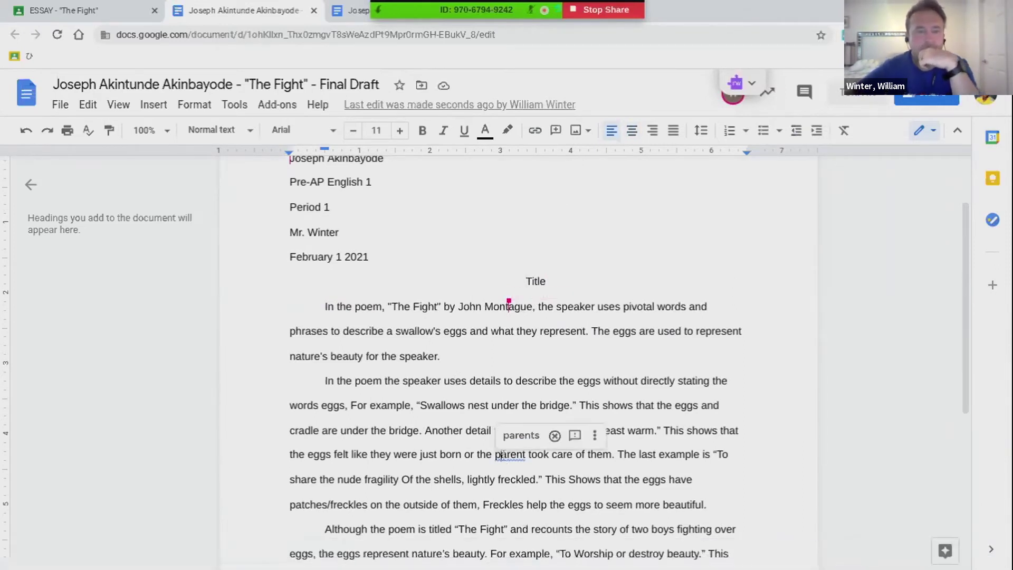
pyautogui.click(511, 440)
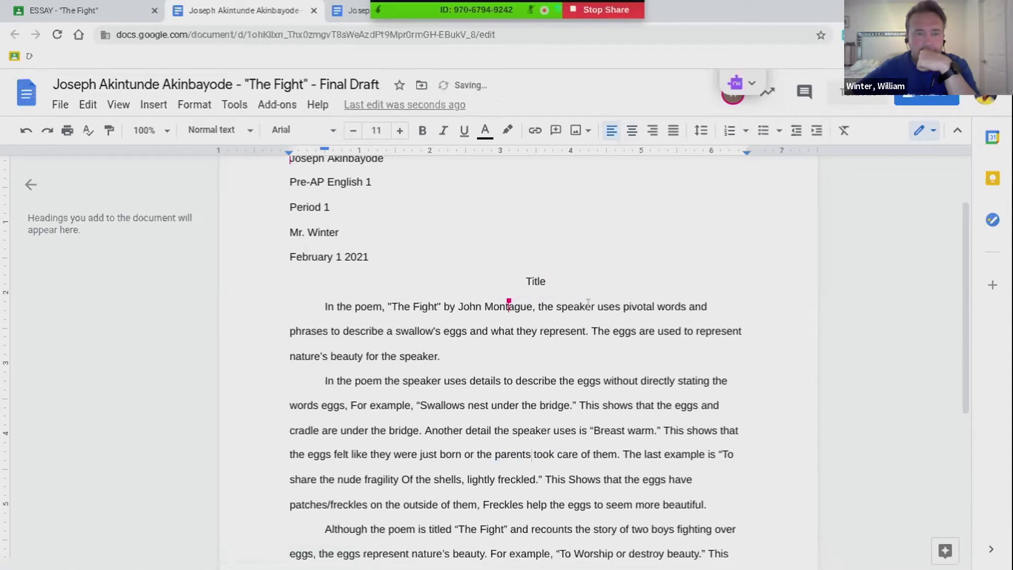
# Replace the centred 'Title' placeholder with 'The Flight'
pyautogui.click(540, 281)
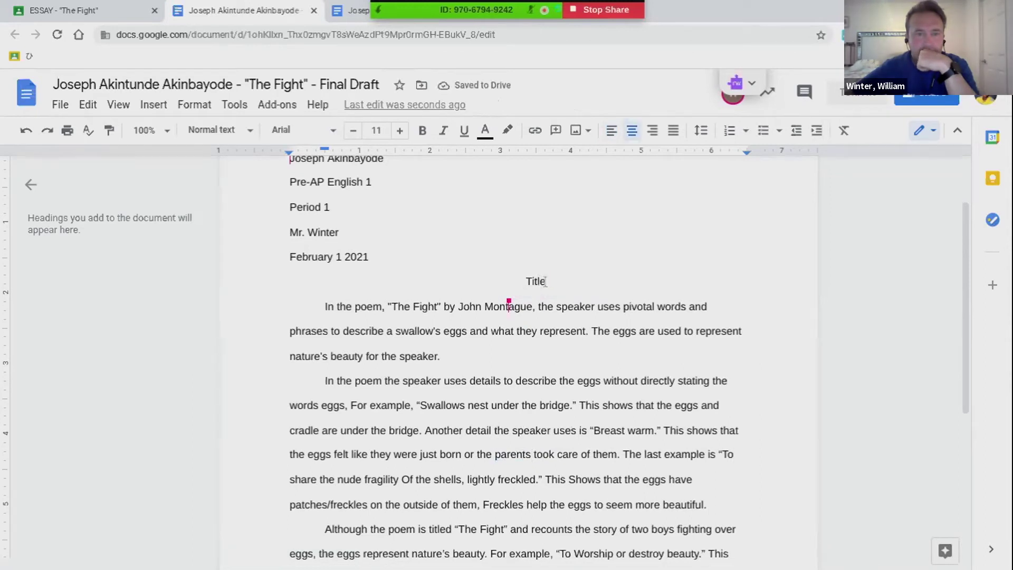
pyautogui.doubleClick(543, 282)
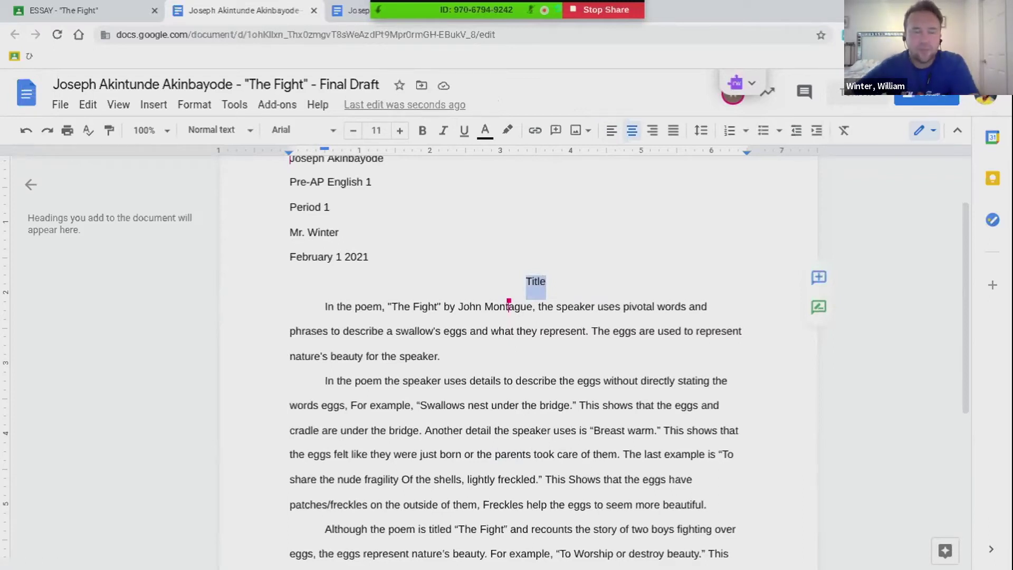
pyautogui.write('The Flight')
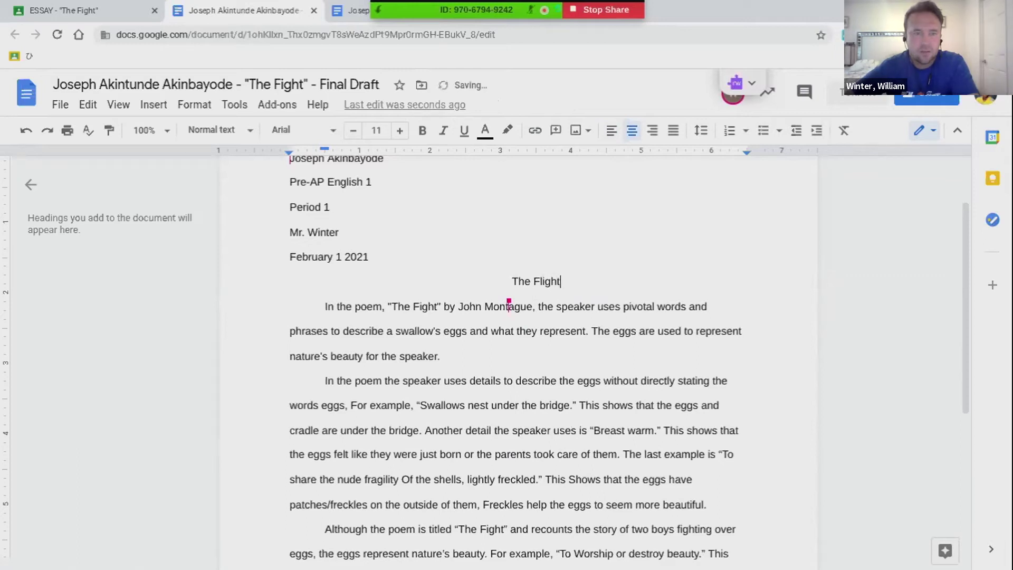
pyautogui.click(510, 277)
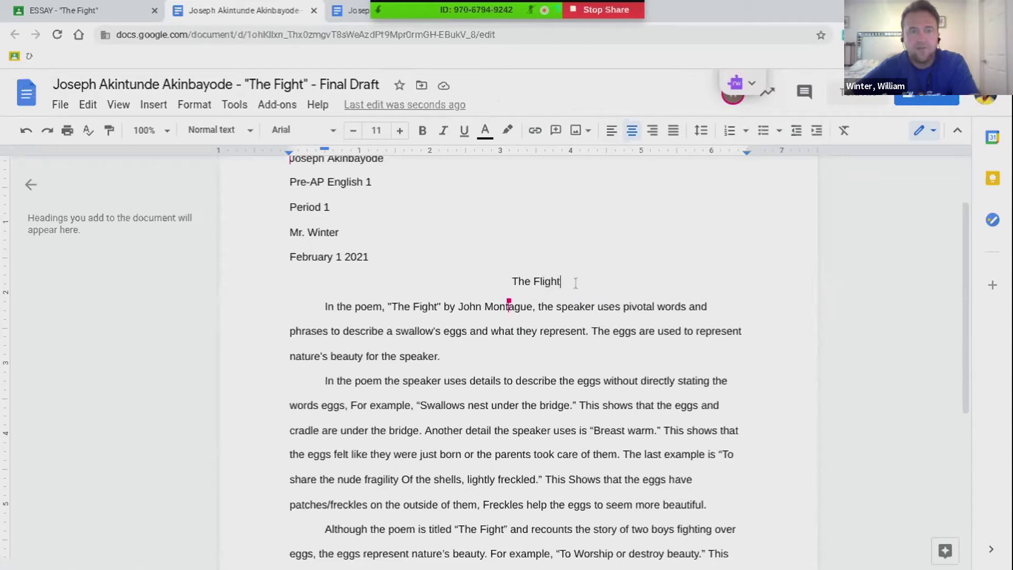
# Correct the title to read What do Eggs Represent in "The Fight"?
pyautogui.press('BackSpace')
pyautogui.press('BackSpace')
pyautogui.press('BackSpace')
pyautogui.press('BackSpace')
pyautogui.write('ight')
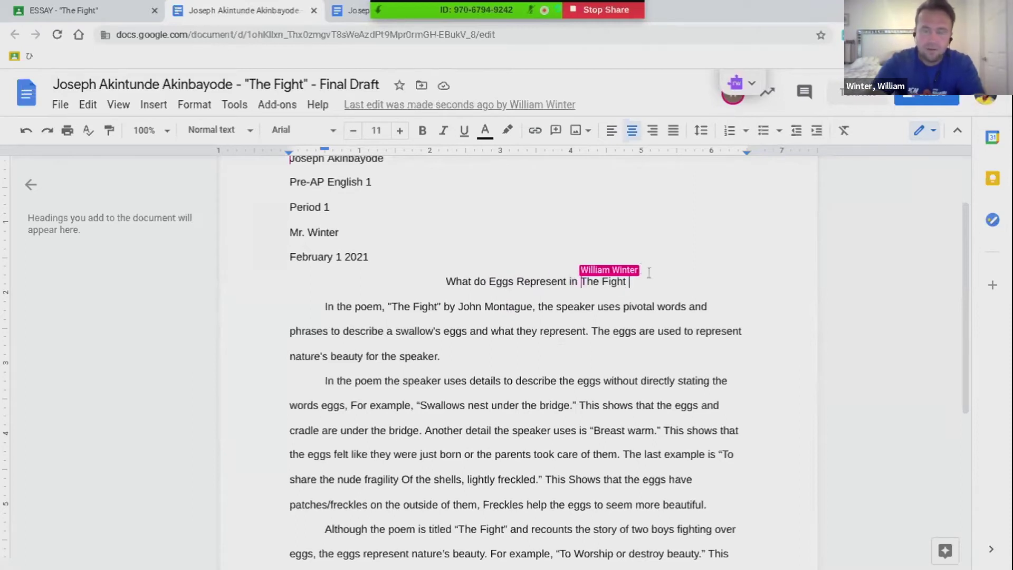
pyautogui.moveTo(649, 280); pyautogui.dragTo(586, 285)
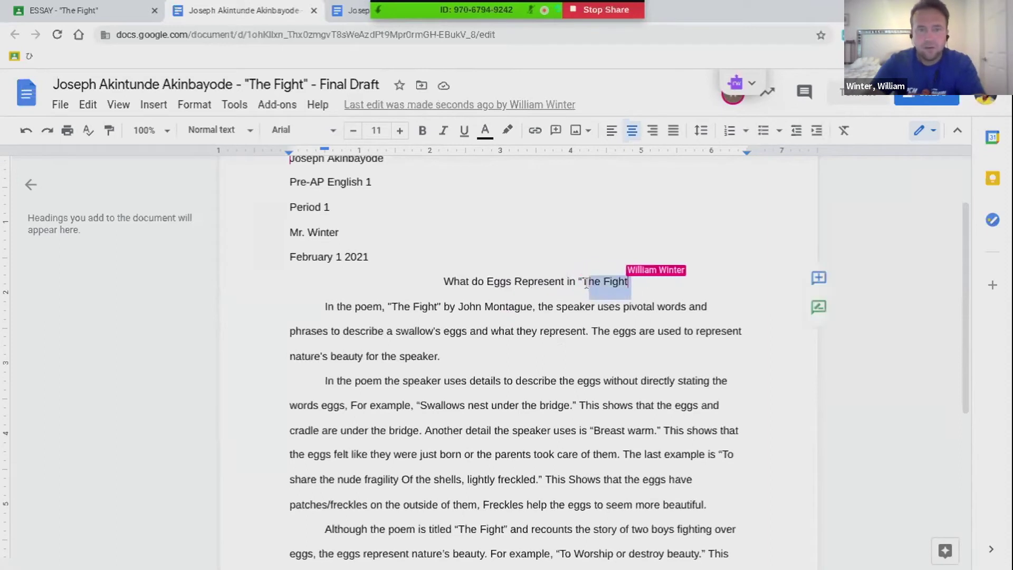
pyautogui.click(728, 293)
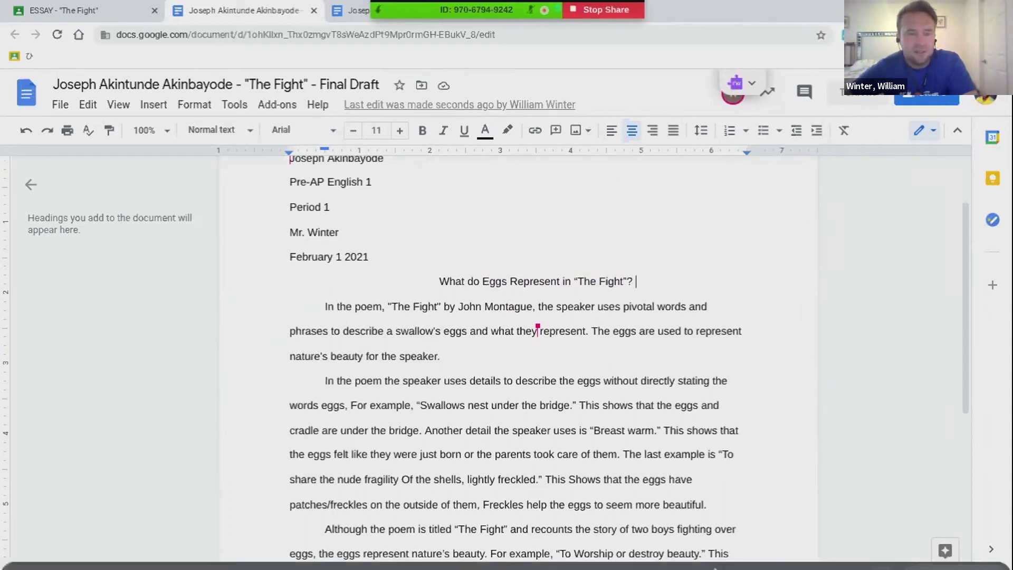
pyautogui.moveTo(712, 569)
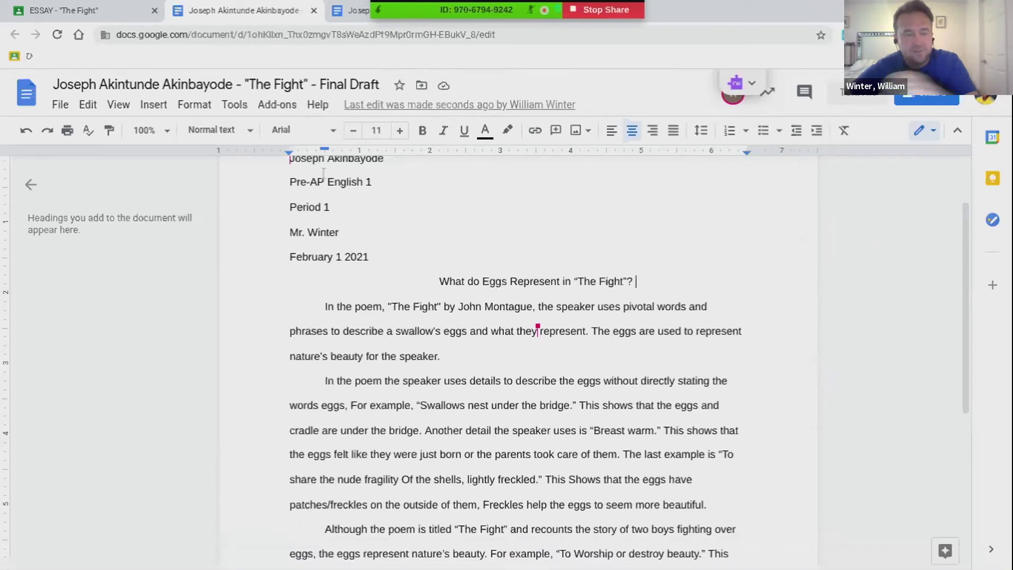
pyautogui.click(291, 256)
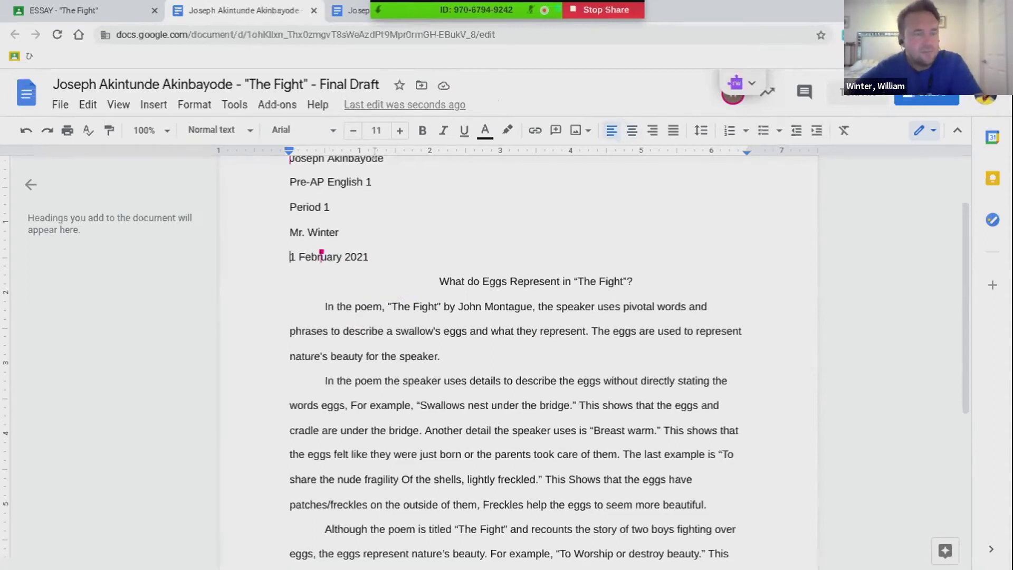
# With the date reading 1 February 2021, open the File menu
pyautogui.click(59, 105)
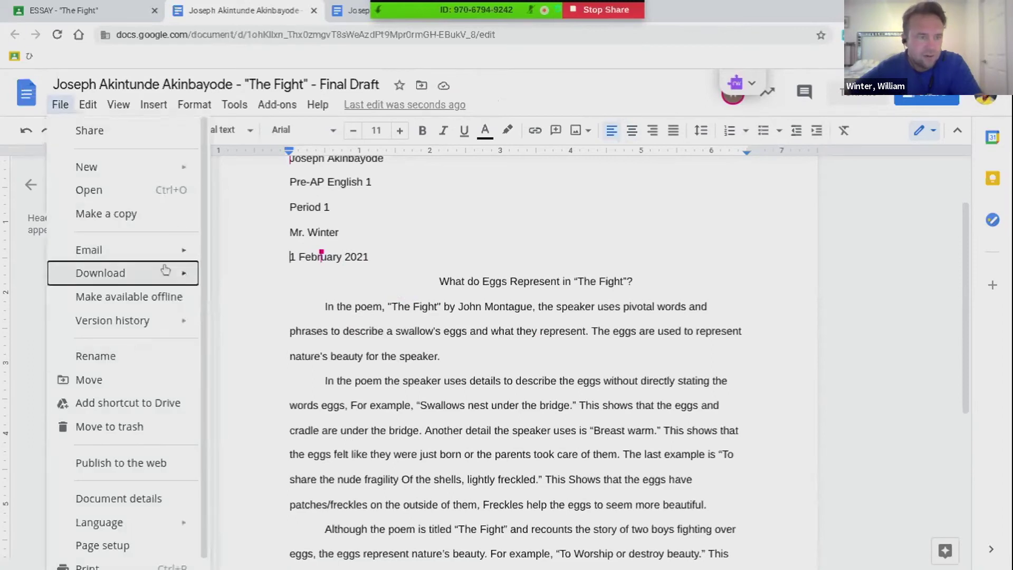
# Download the Final Draft as a PDF, then return to the ESSAY - "The Fight" Classroom tab
pyautogui.moveTo(164, 273)
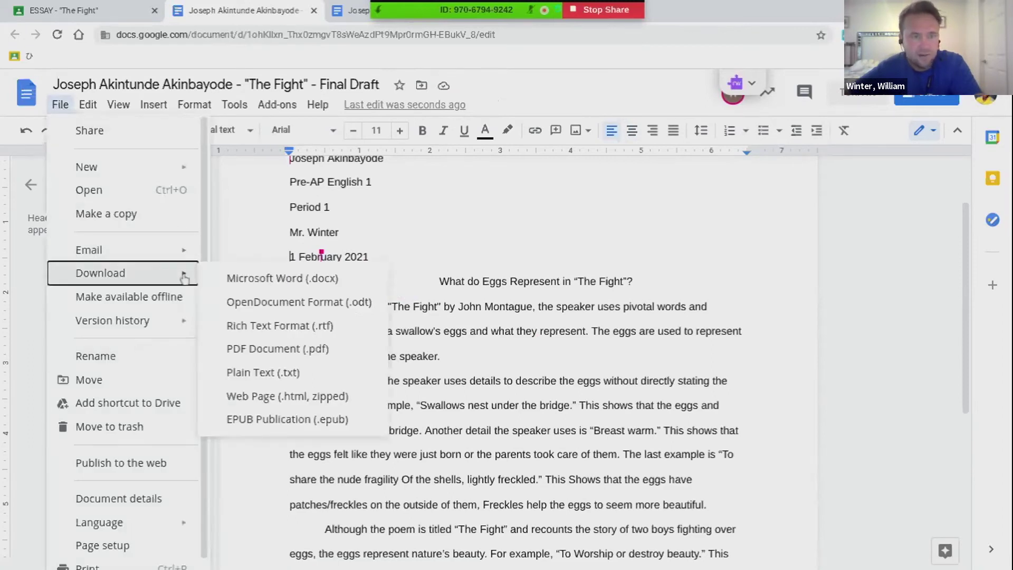
pyautogui.click(234, 348)
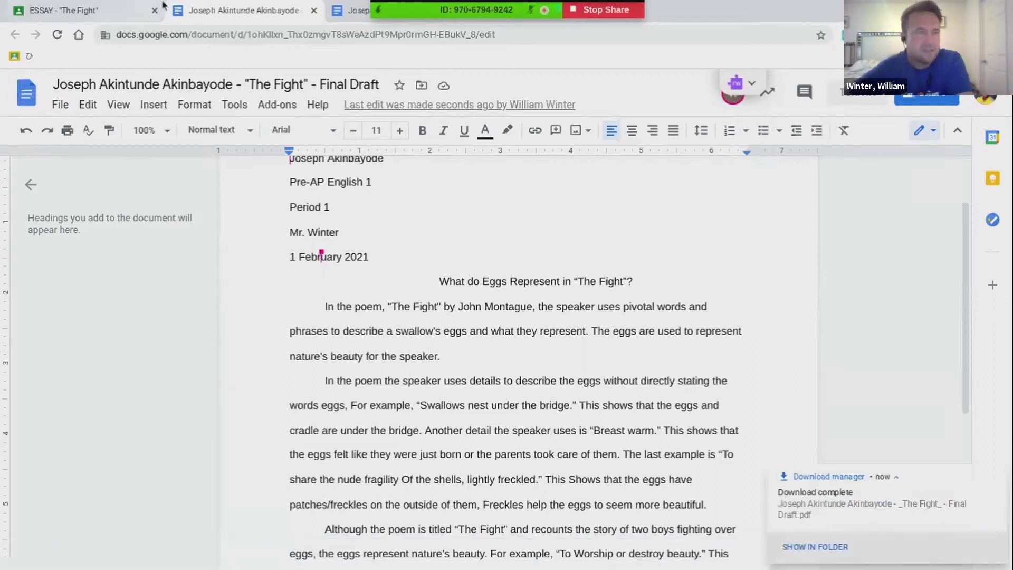
pyautogui.click(115, 7)
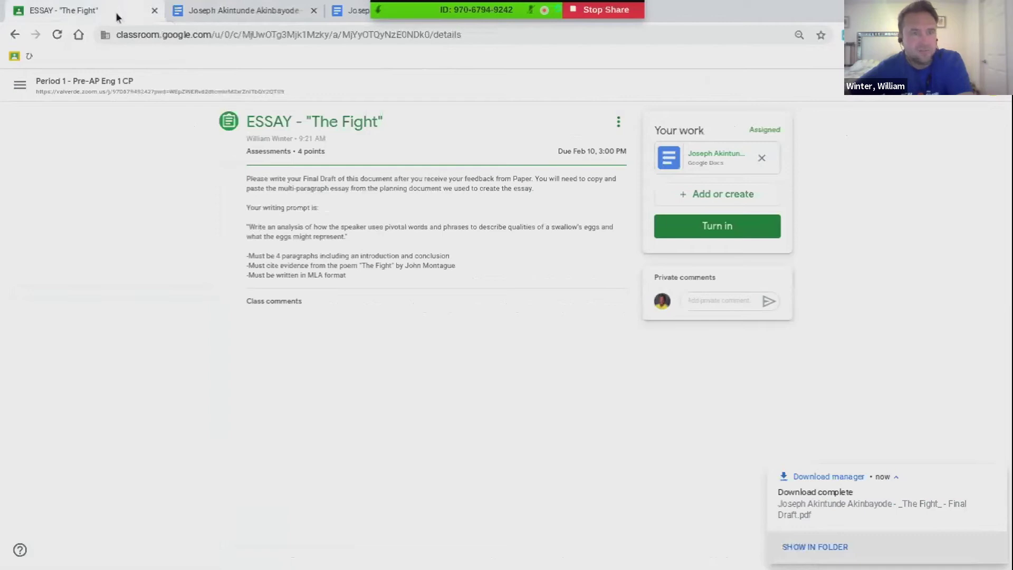
# From Period 1 Classwork, expand PAPER - "The Fight" and follow its Login | PAPER link
pyautogui.click(116, 84)
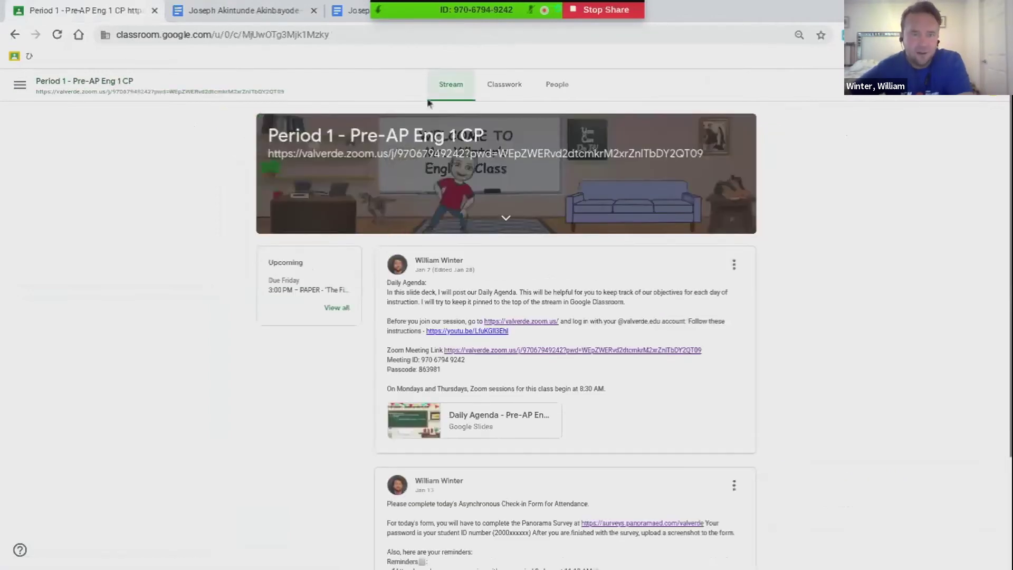
pyautogui.click(502, 85)
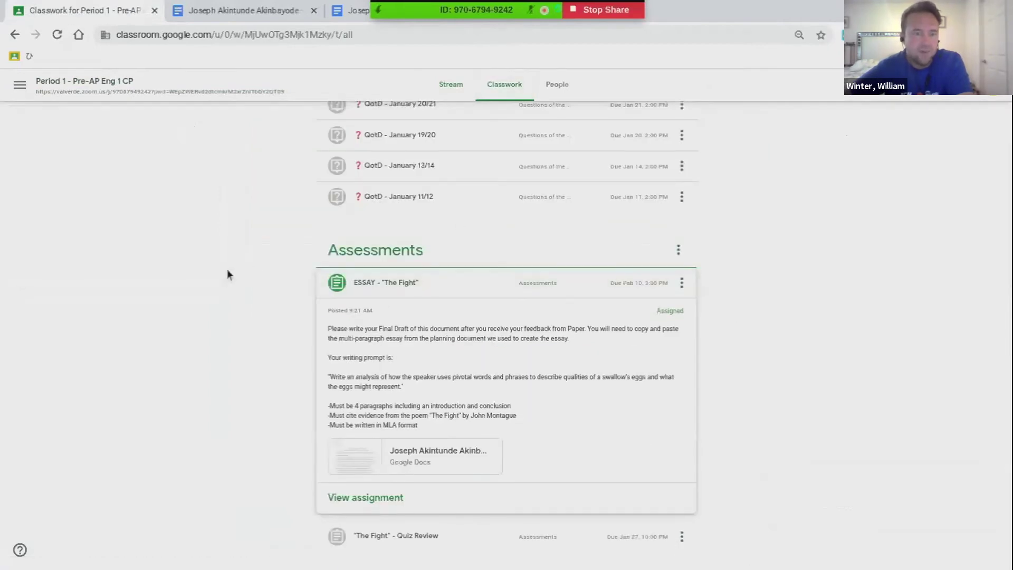
pyautogui.scroll(-6, 227, 275)
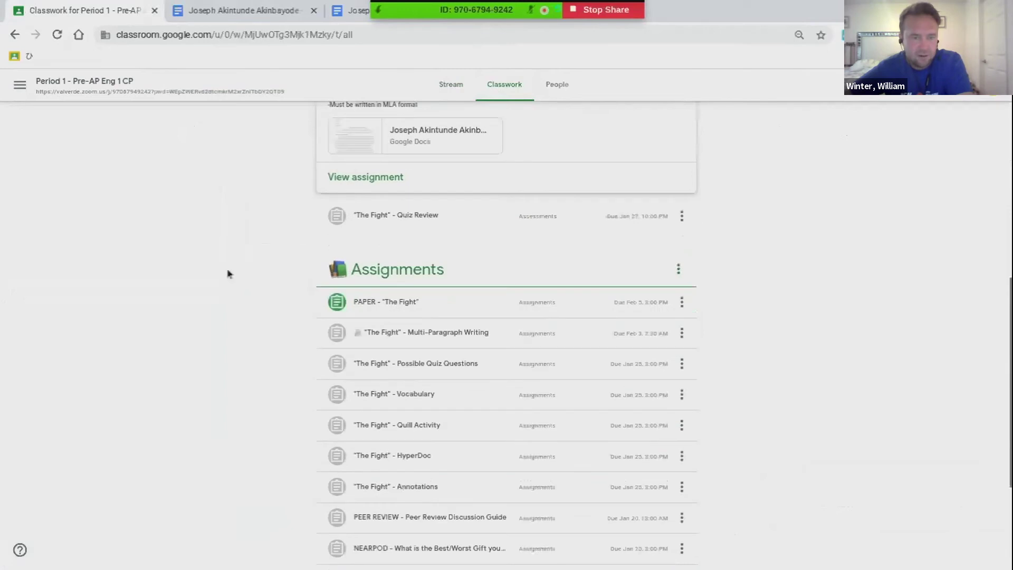
pyautogui.click(404, 302)
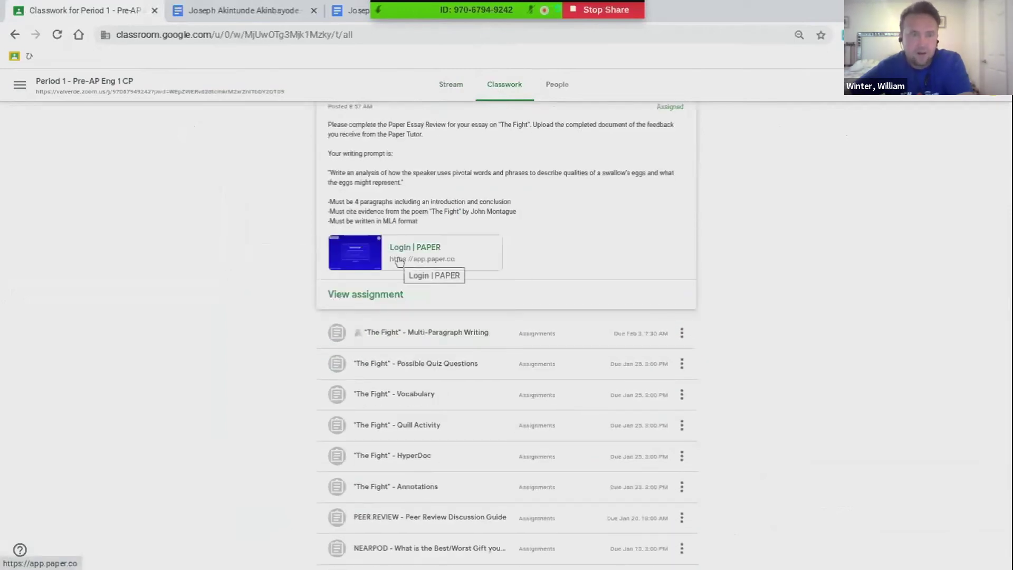
pyautogui.click(399, 261)
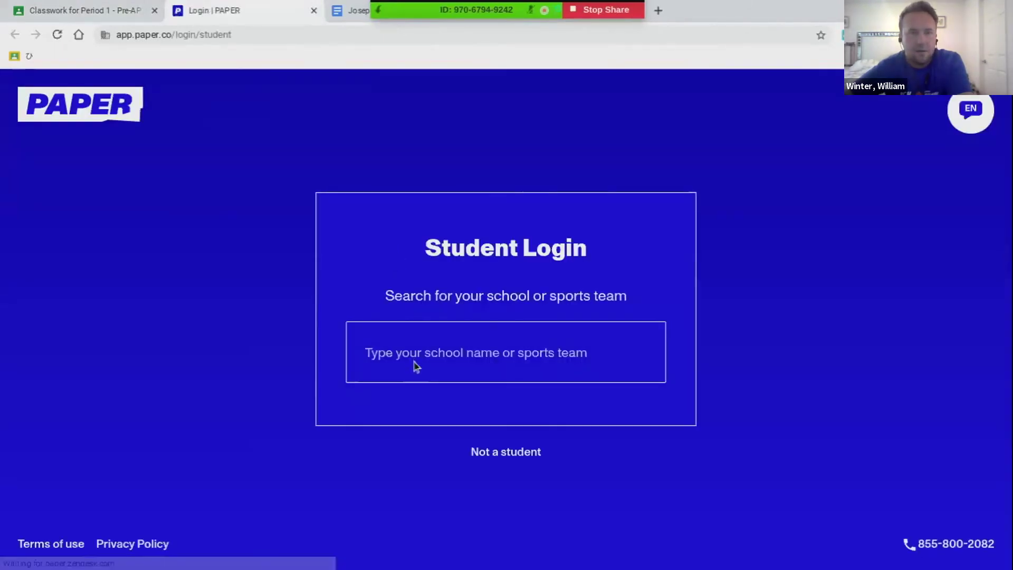
# Choose Rancho Verde High School and sign into Paper with the student's Google account
pyautogui.click(414, 363)
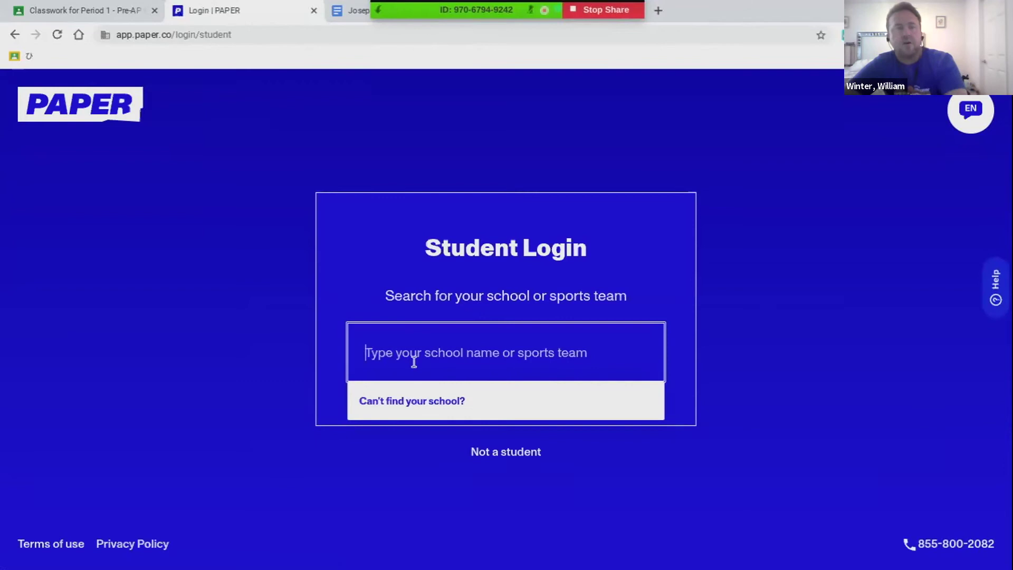
pyautogui.write('r')
pyautogui.press('BackSpace')
pyautogui.write('R')
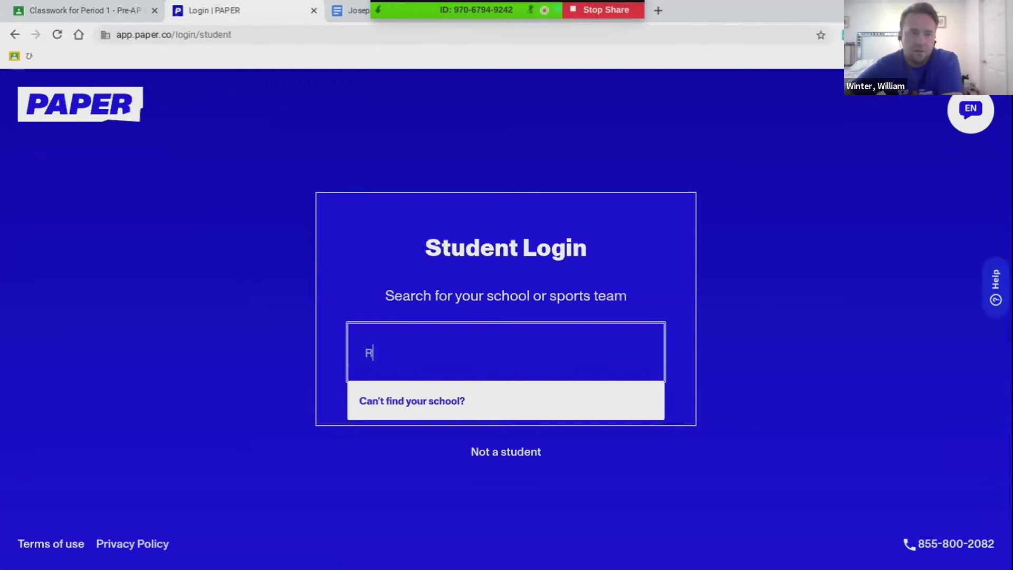
pyautogui.write('ancho')
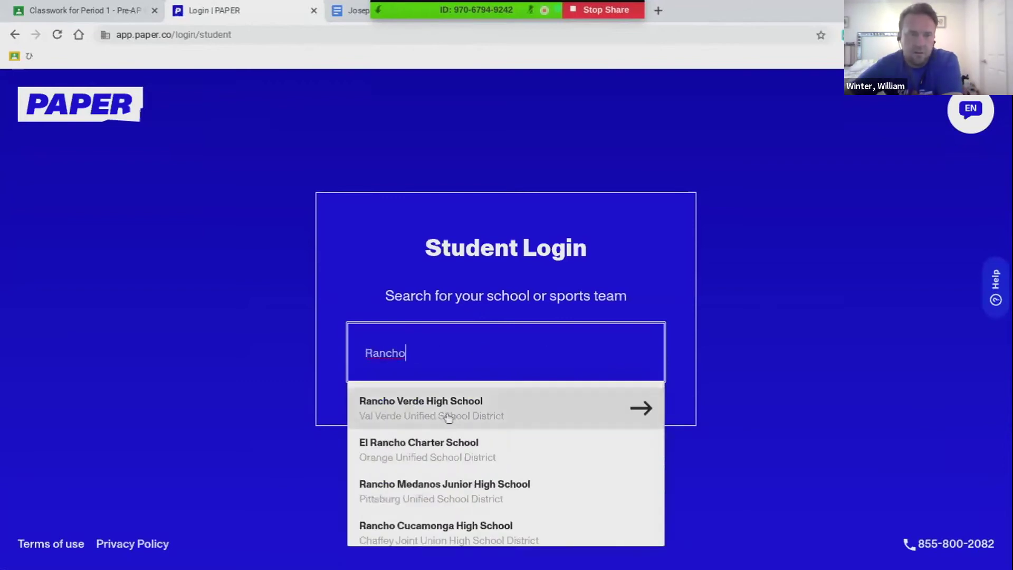
pyautogui.click(447, 417)
pyautogui.click(445, 414)
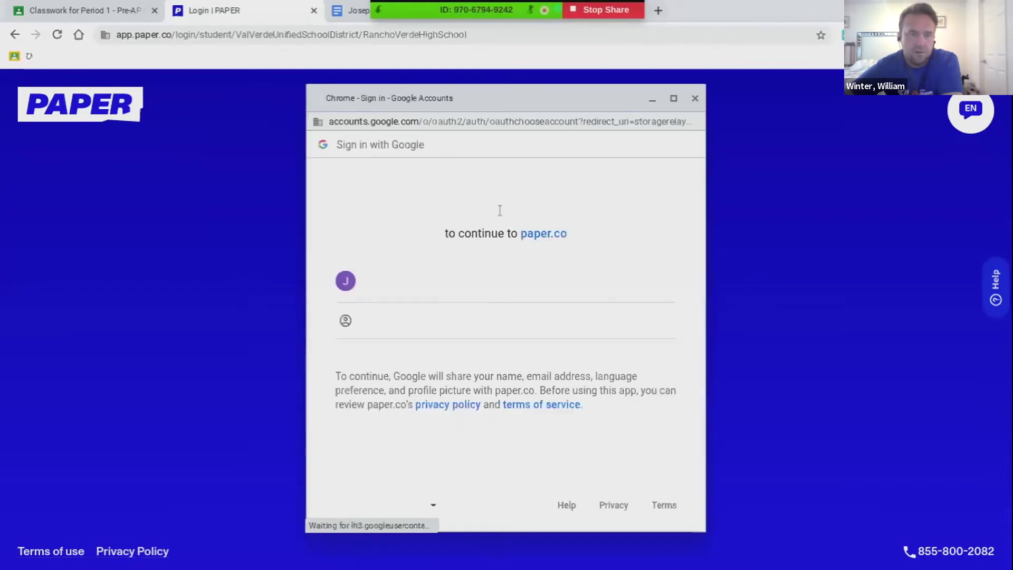
pyautogui.click(482, 276)
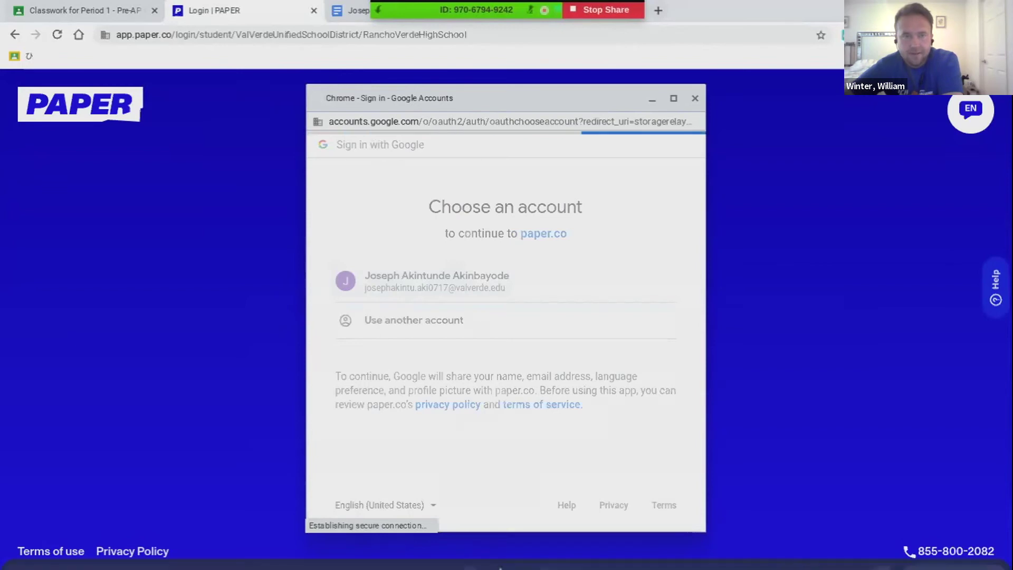
pyautogui.click(544, 554)
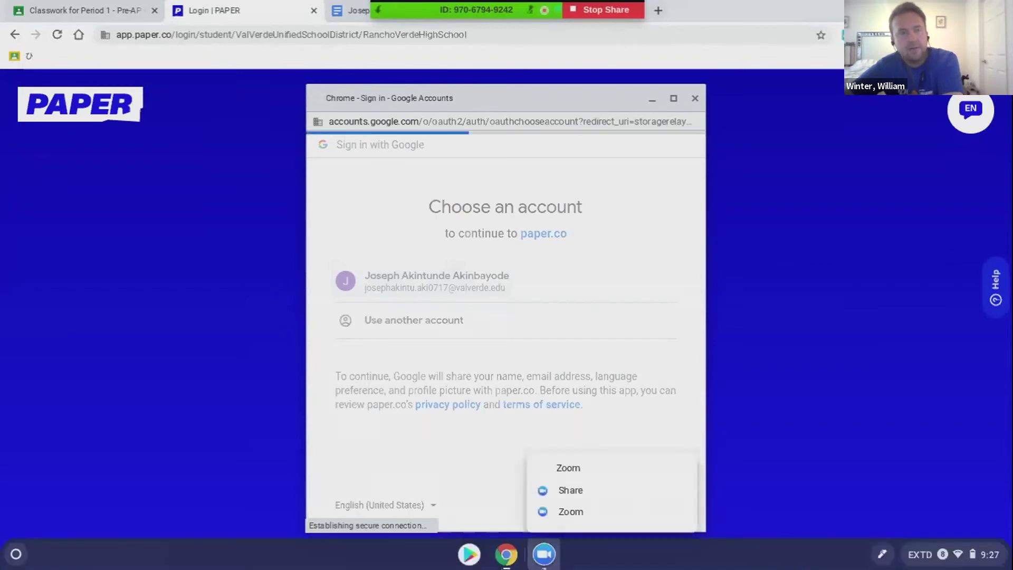
pyautogui.press('Escape')
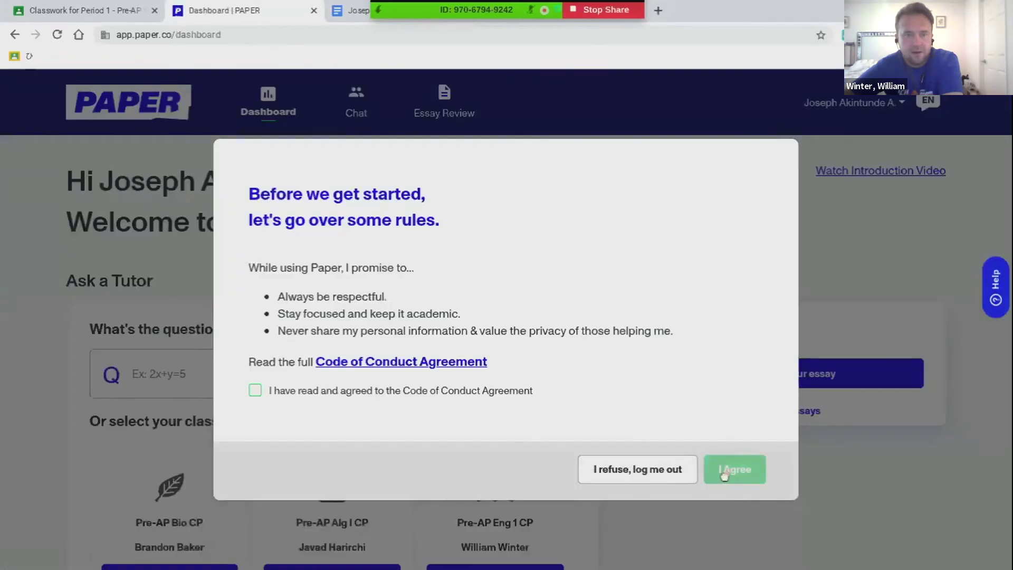
# Accept Paper's Code of Conduct Agreement
pyautogui.click(254, 390)
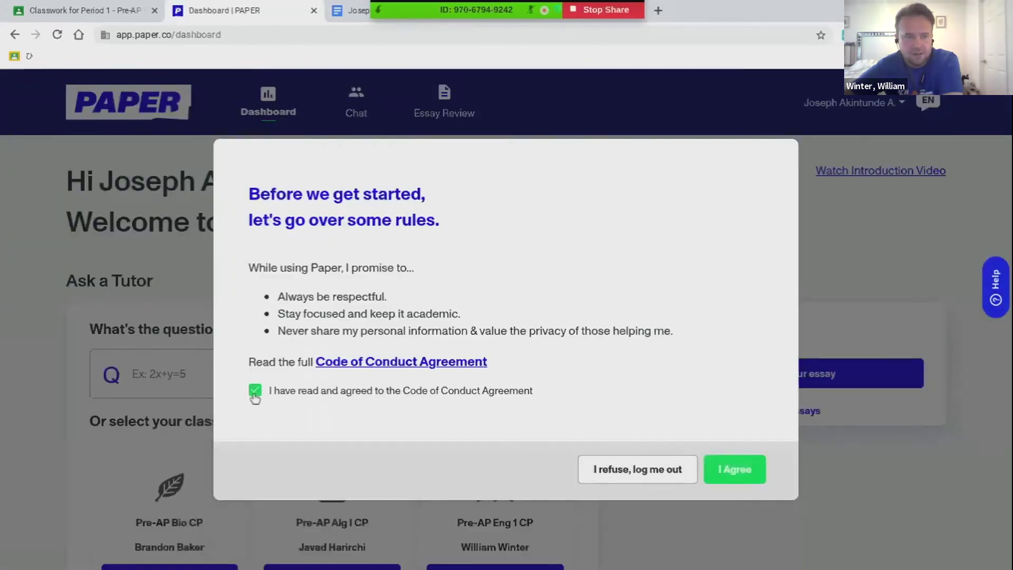
pyautogui.click(735, 469)
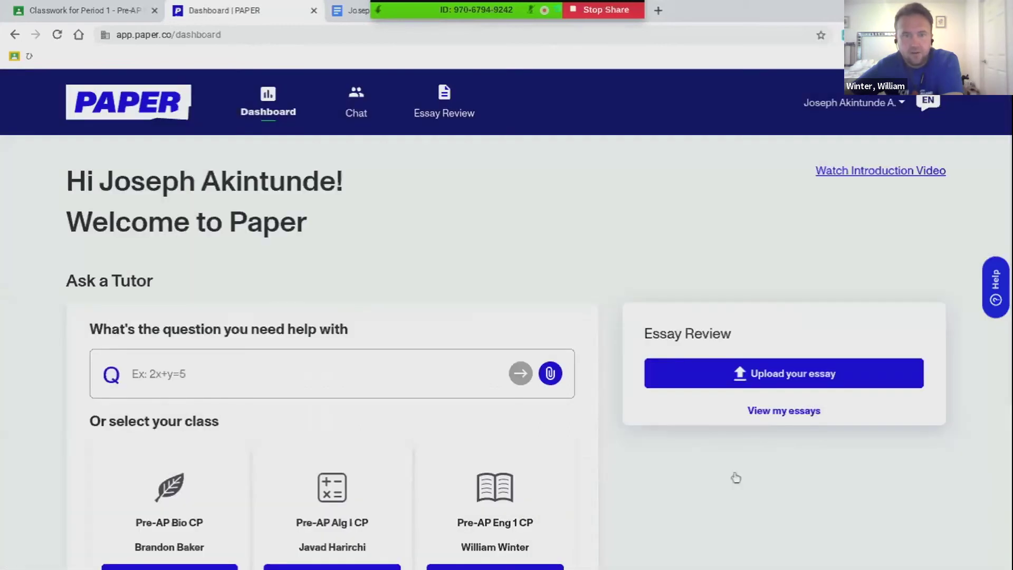
pyautogui.scroll(-3, 735, 477)
pyautogui.scroll(-2, 507, 317)
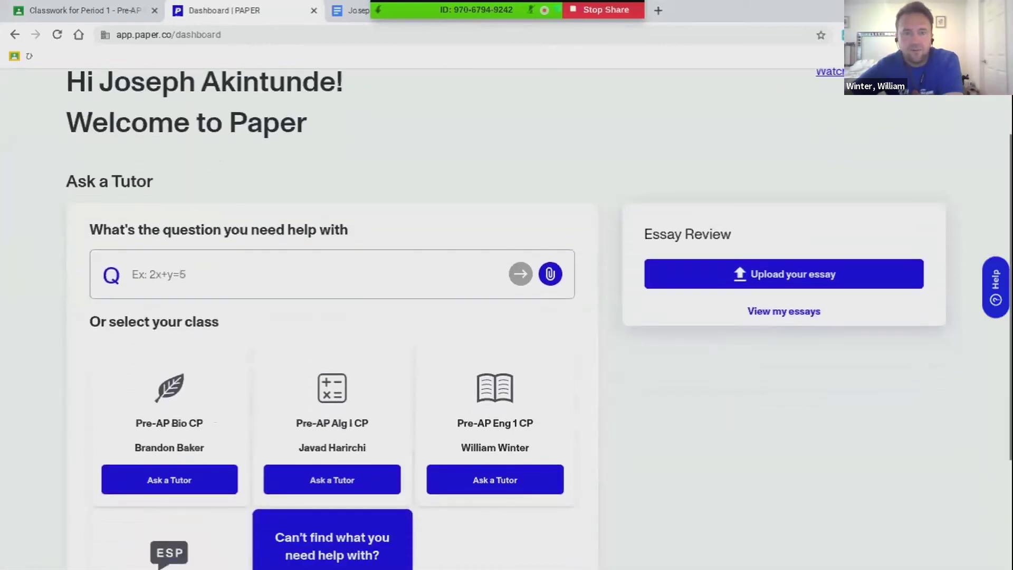
pyautogui.scroll(3, 785, 511)
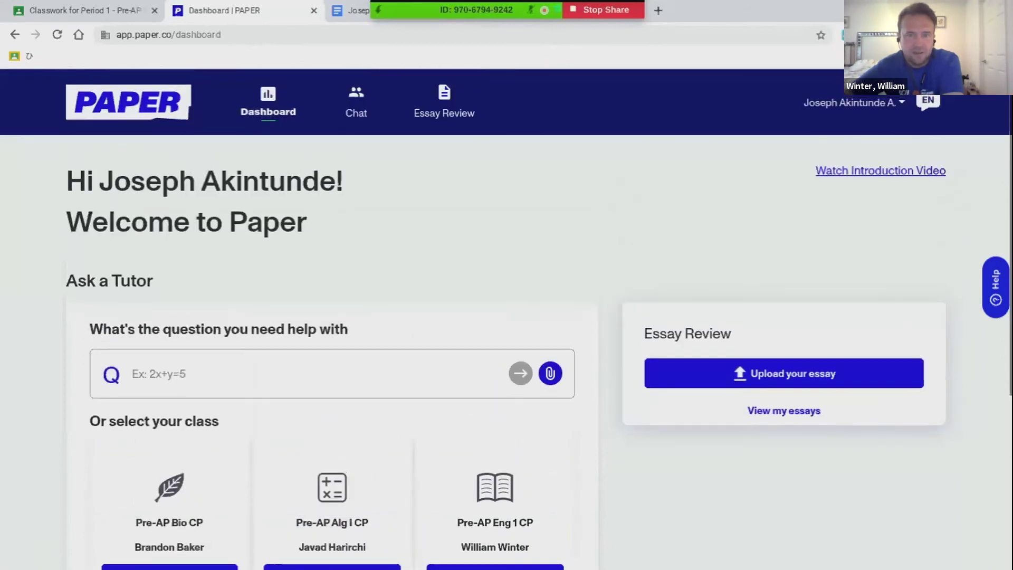
# Start a new essay upload and show recent files in the file chooser
pyautogui.click(742, 374)
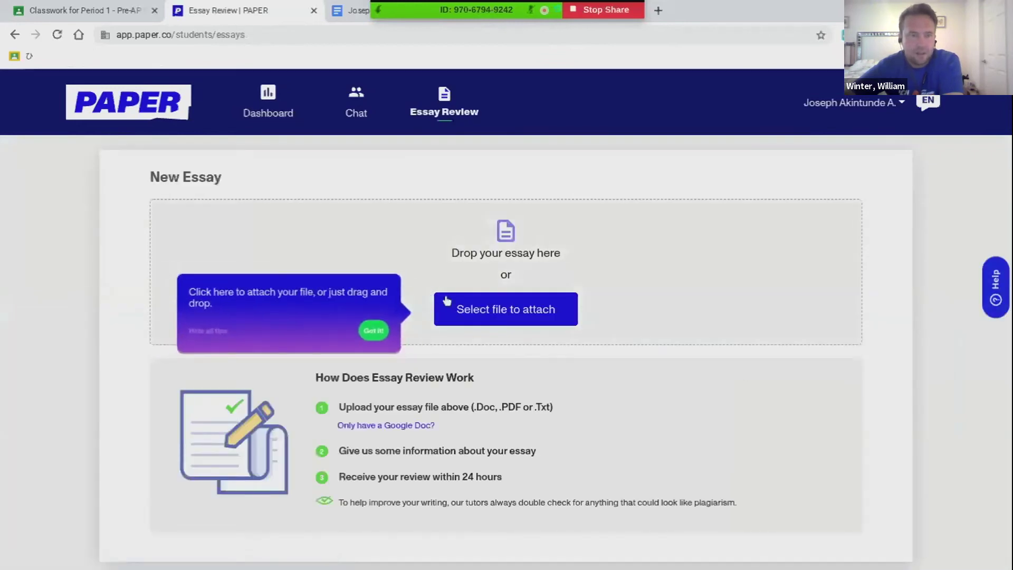
pyautogui.click(458, 310)
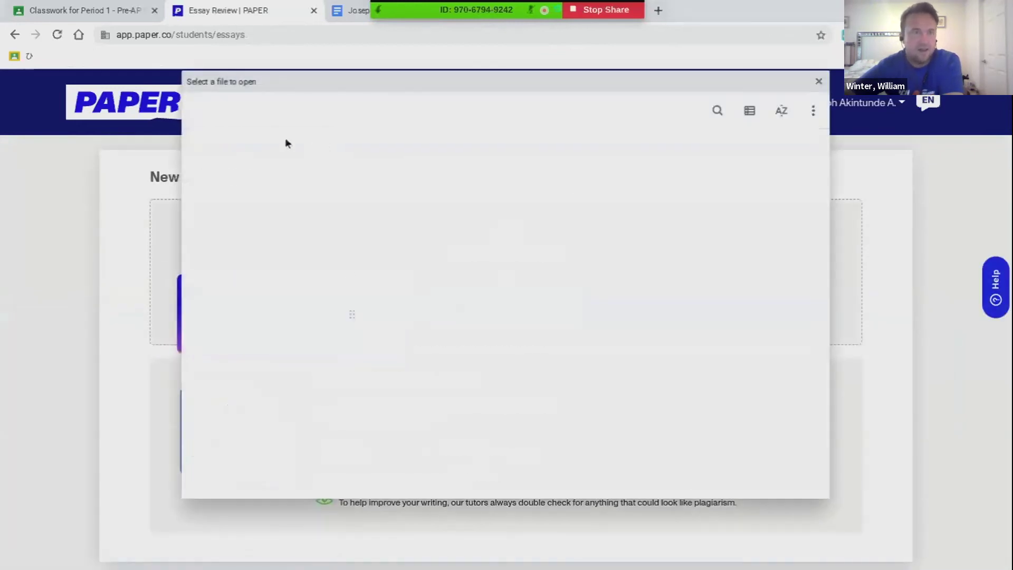
pyautogui.click(270, 118)
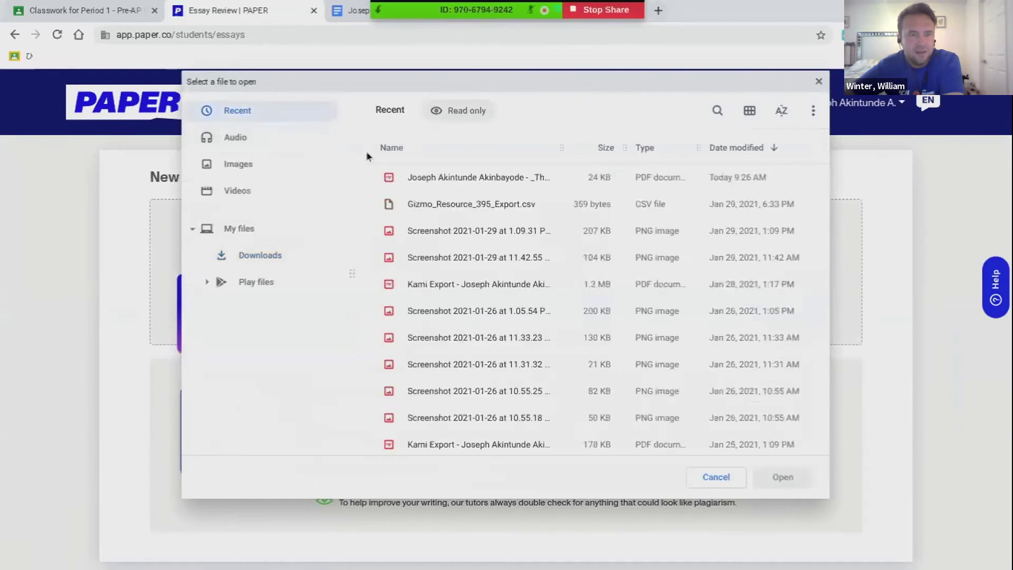
# Attach the Final Draft PDF to the New Essay form and dismiss the tip
pyautogui.click(417, 178)
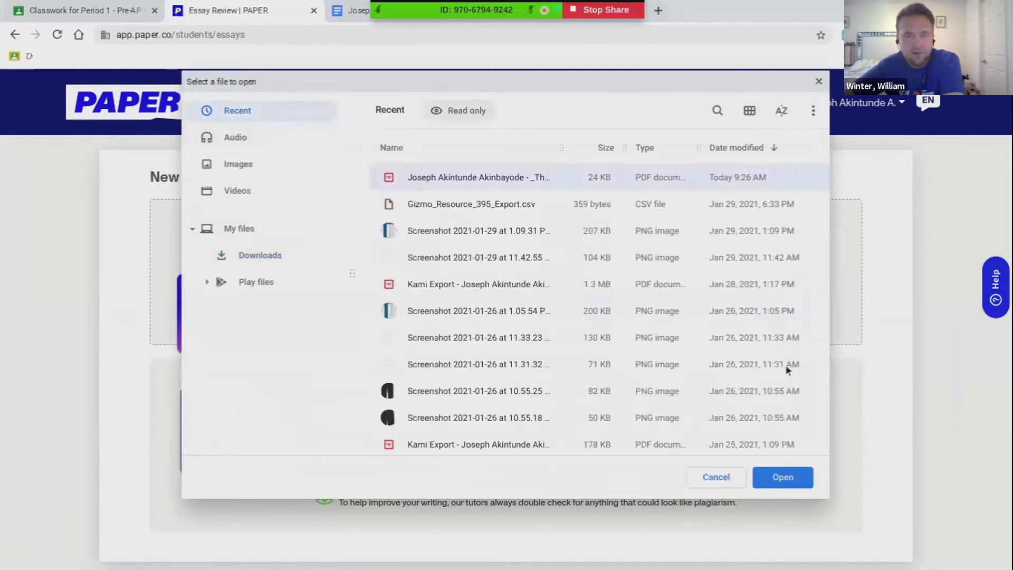
pyautogui.click(782, 476)
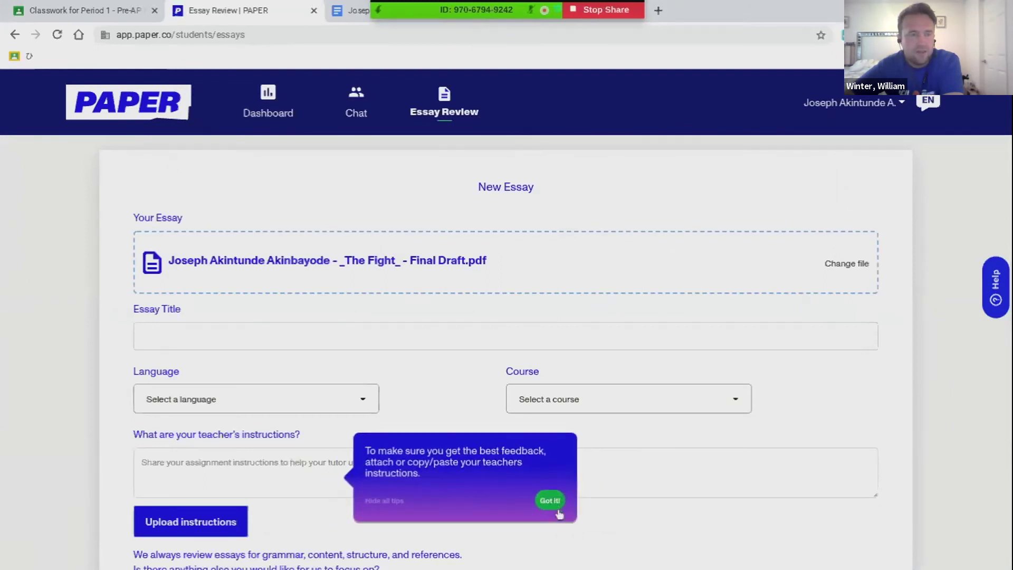
pyautogui.click(550, 501)
# Fill Essay Title with "What do Eggs Represent in “The Fight”?" copied from Google Docs
pyautogui.click(328, 337)
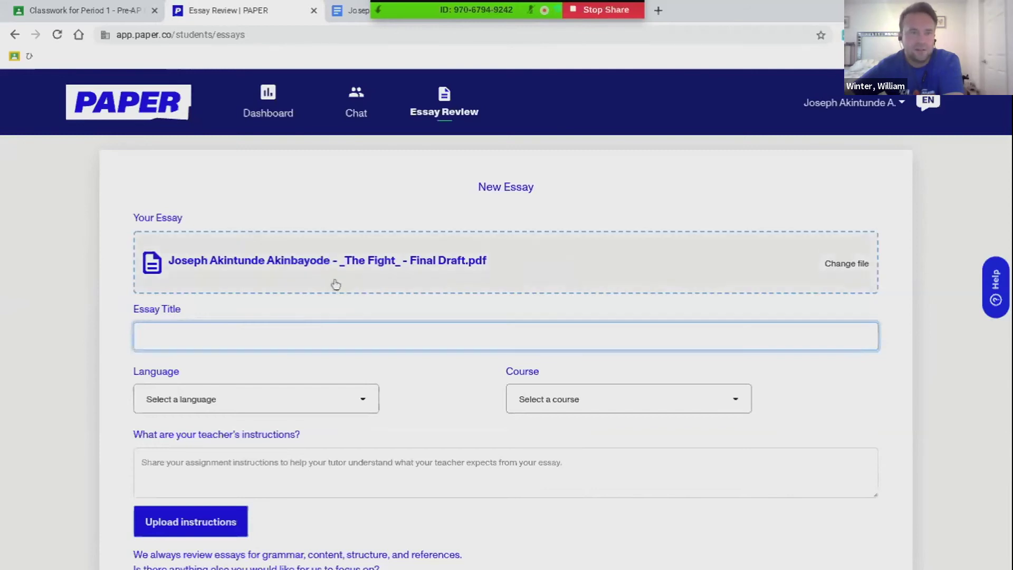
pyautogui.click(351, 10)
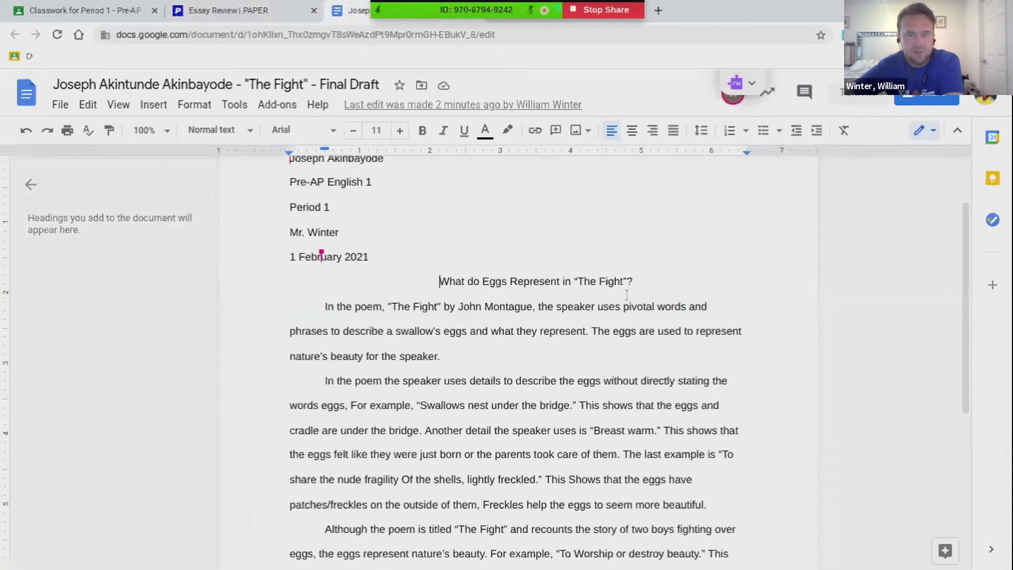
pyautogui.keyDown('shift'); pyautogui.click(662, 282); pyautogui.keyUp('shift')
pyautogui.hotkey('ctrl', 'c')
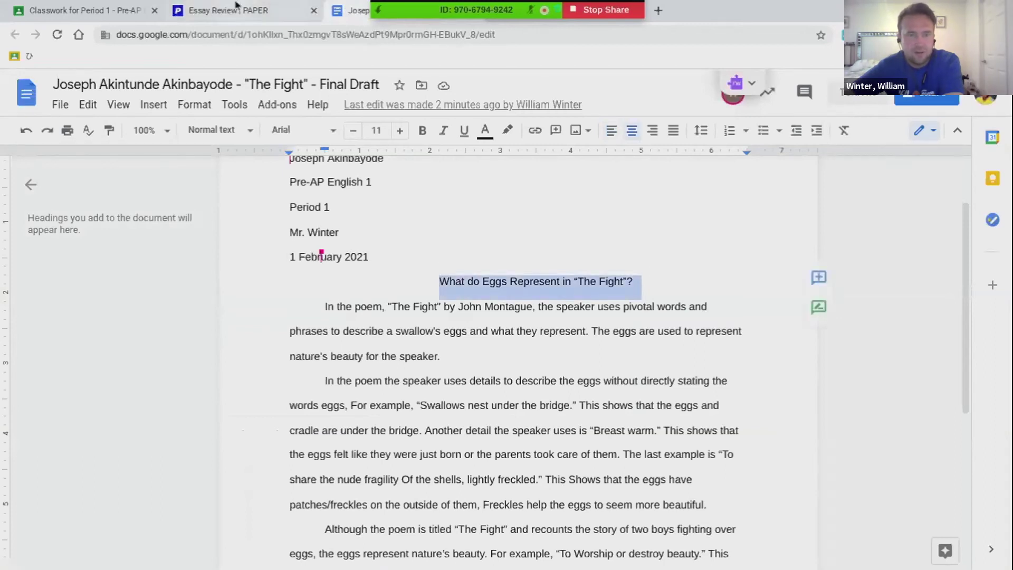
pyautogui.click(239, 9)
pyautogui.hotkey('ctrl', 'v')
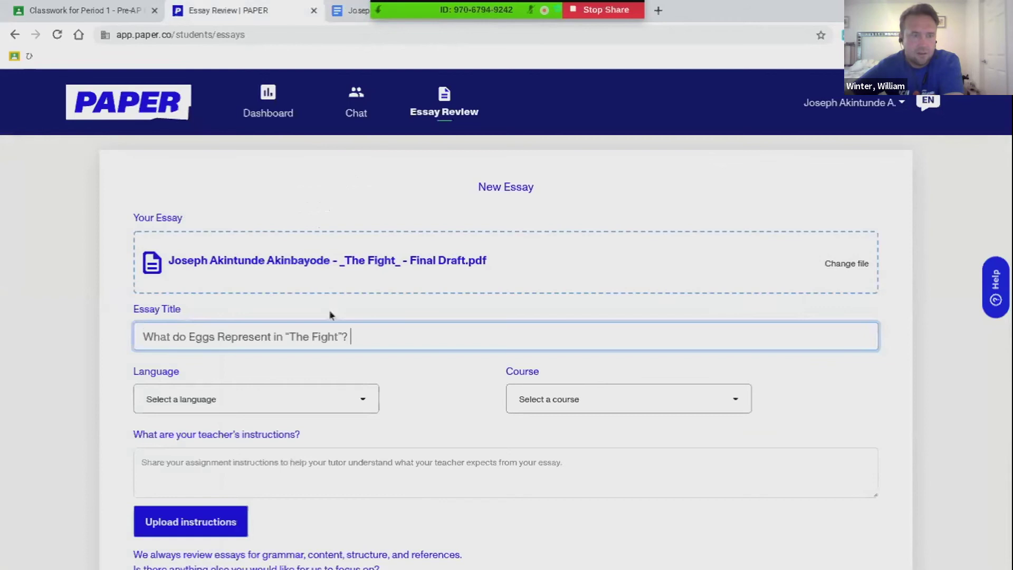
pyautogui.click(357, 404)
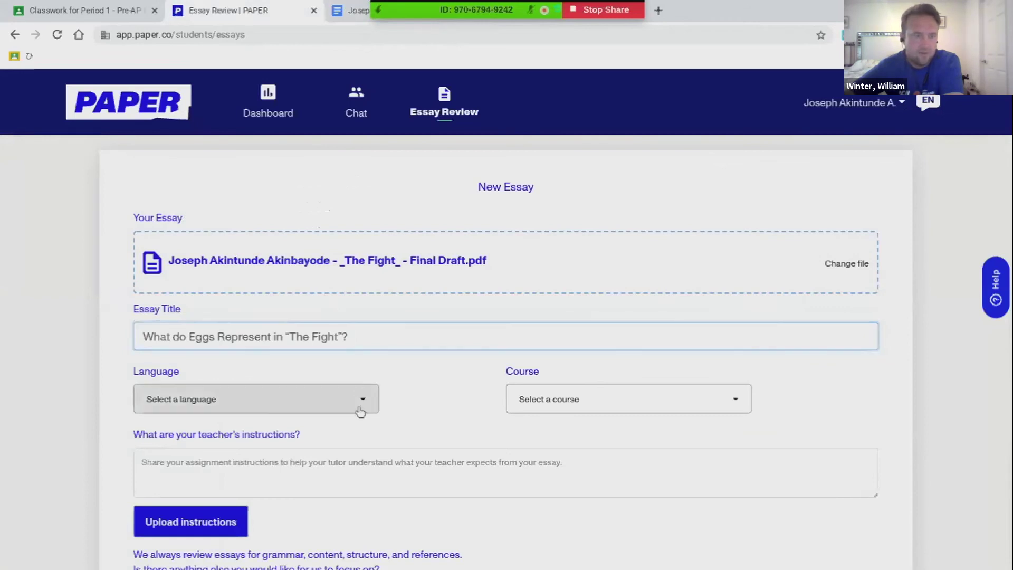
# Set Language to English and Course to Pre-AP Eng 1 CP, replacing the Pre-AP Alg I CP pick
pyautogui.click(310, 430)
pyautogui.click(490, 398)
pyautogui.click(537, 400)
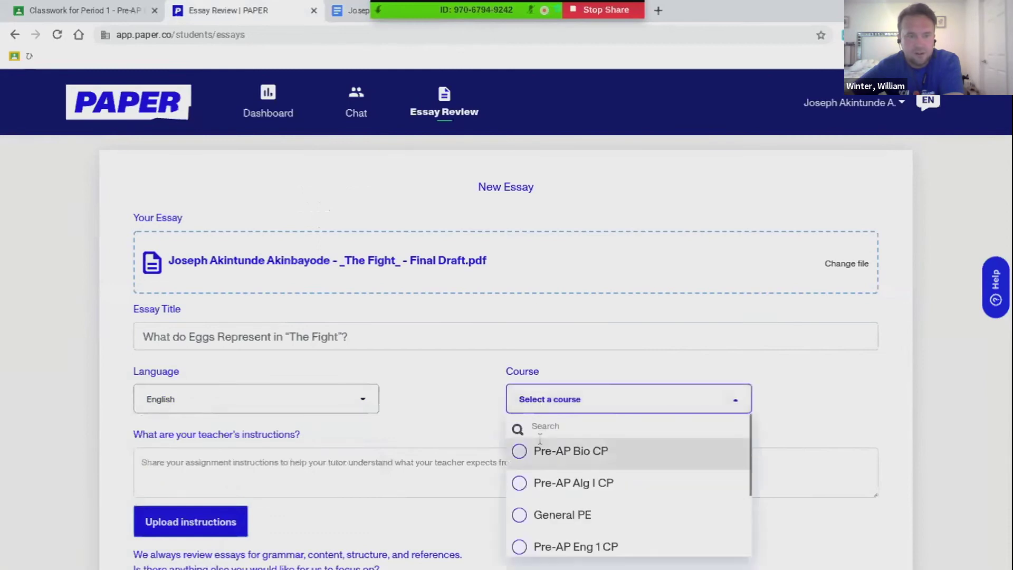
pyautogui.click(537, 485)
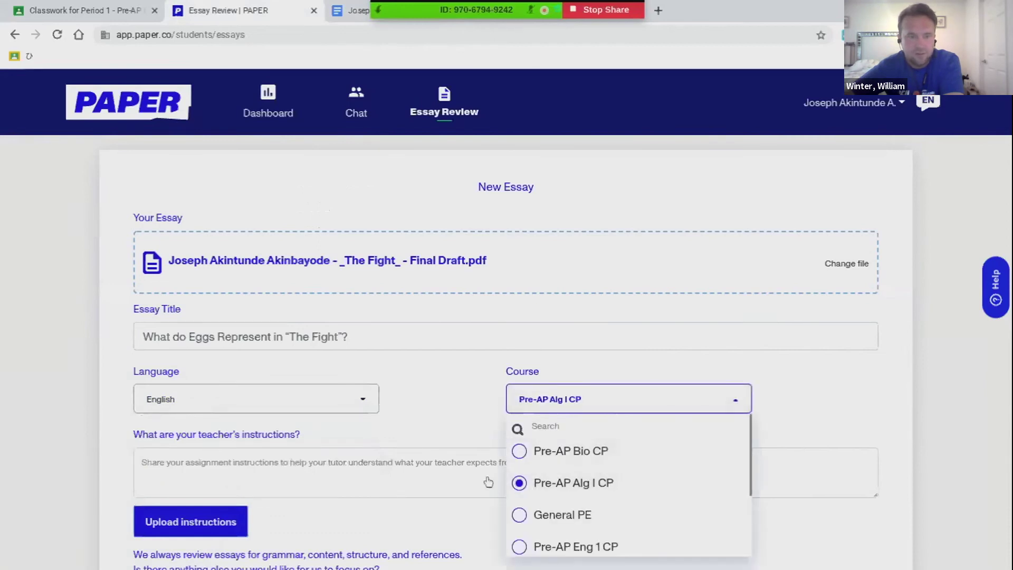
pyautogui.click(444, 447)
pyautogui.click(531, 405)
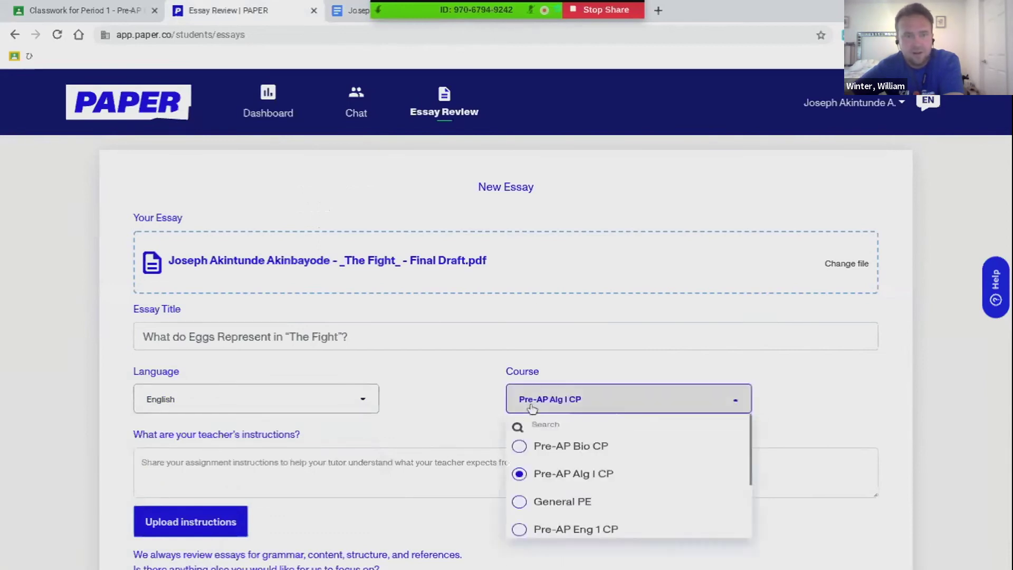
pyautogui.click(659, 552)
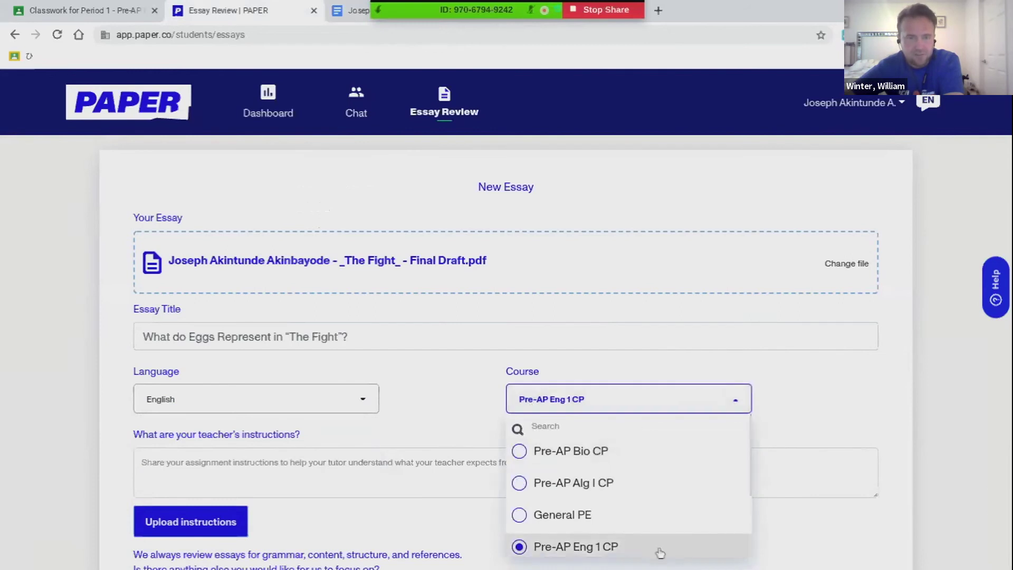
pyautogui.click(463, 396)
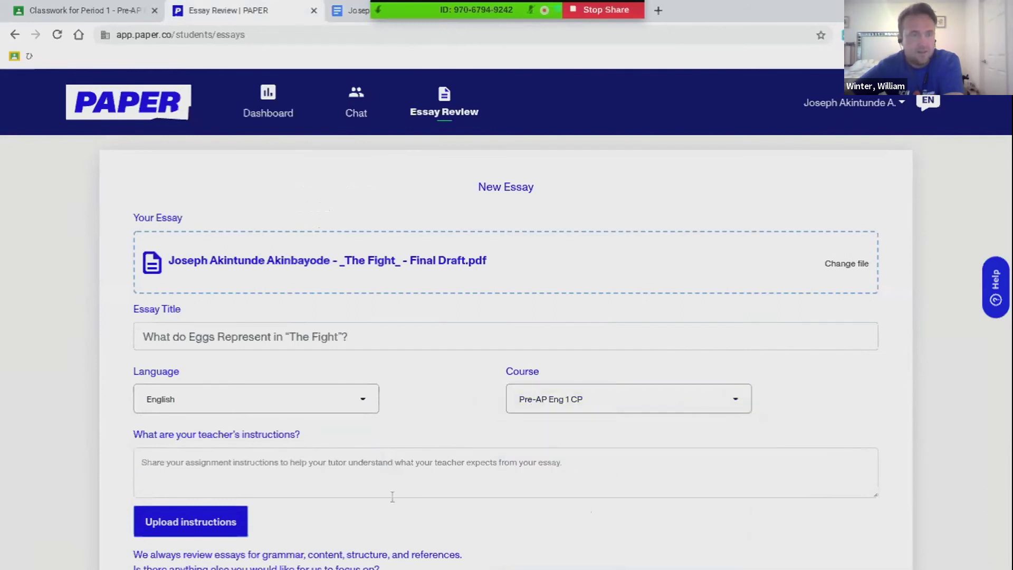
pyautogui.scroll(-1, 372, 480)
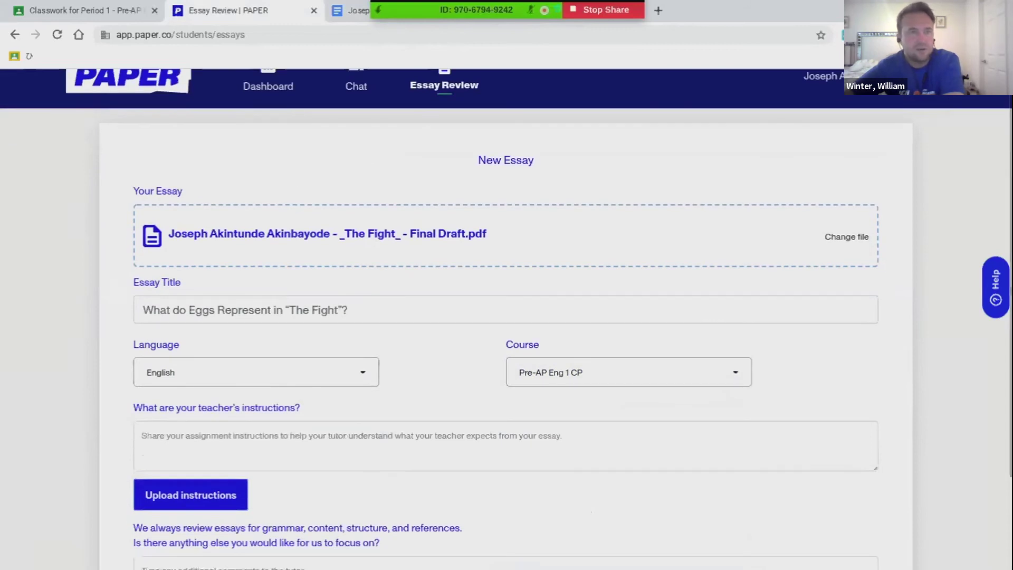
# Copy the Classroom writing prompt and its three -Must requirement lines, then return to Paper
pyautogui.click(127, 10)
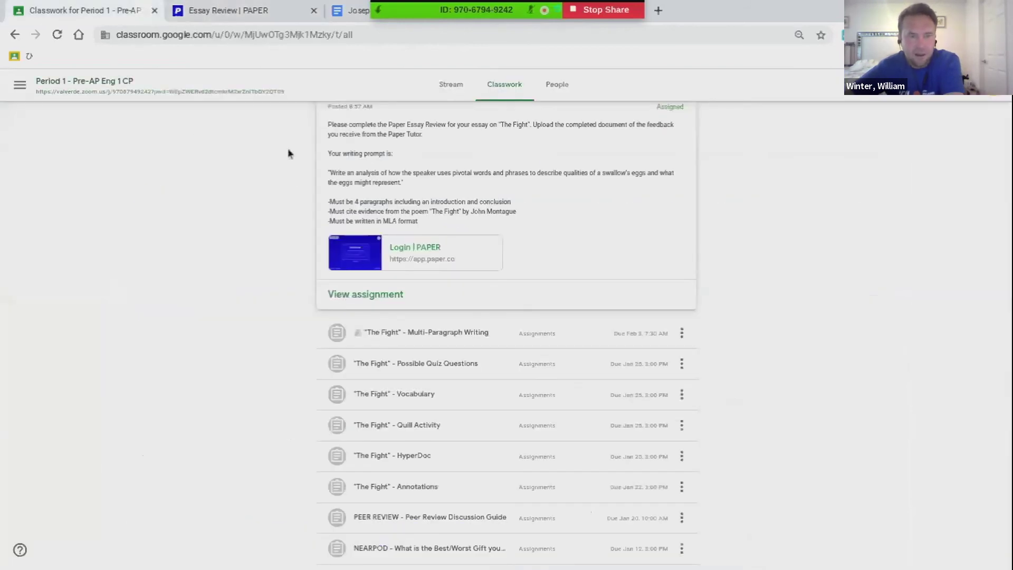
pyautogui.scroll(2, 289, 154)
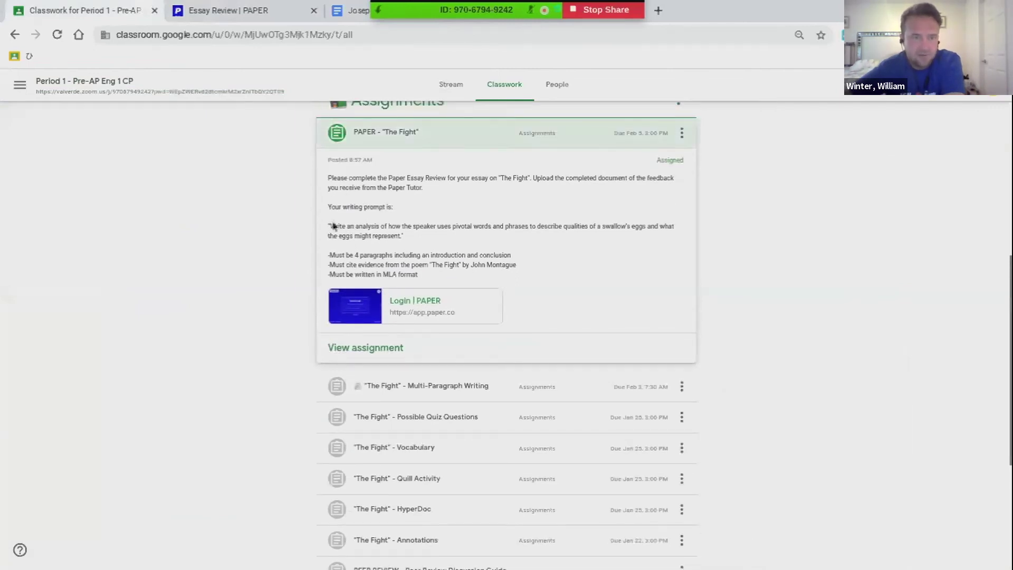
pyautogui.moveTo(333, 226); pyautogui.dragTo(396, 237)
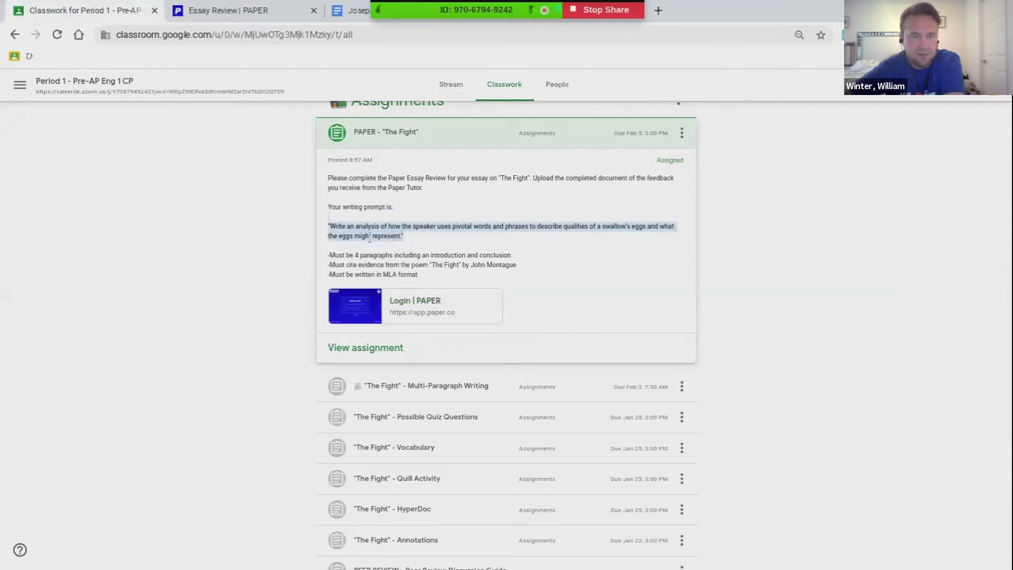
pyautogui.click(337, 230)
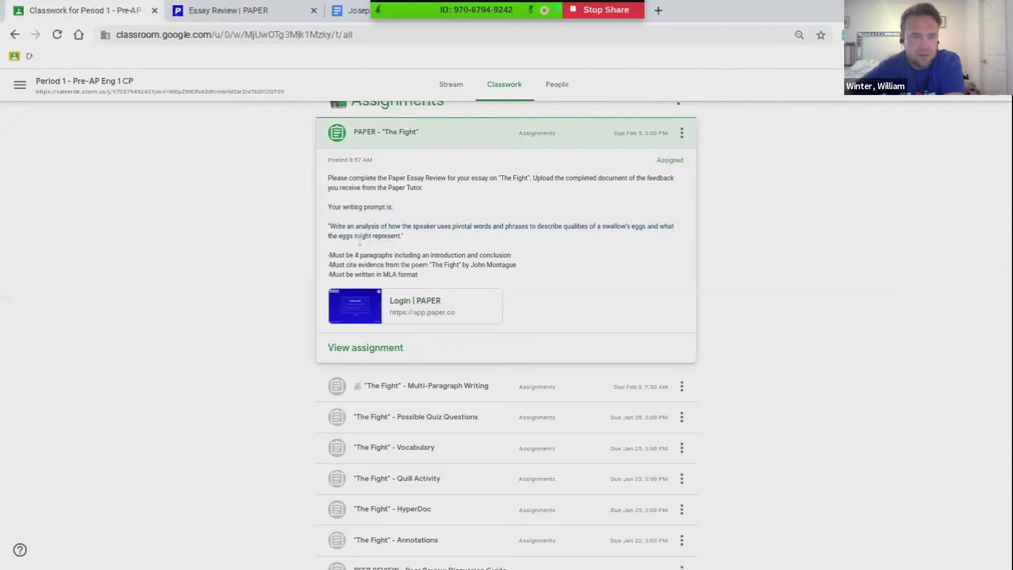
pyautogui.moveTo(329, 228); pyautogui.dragTo(425, 278)
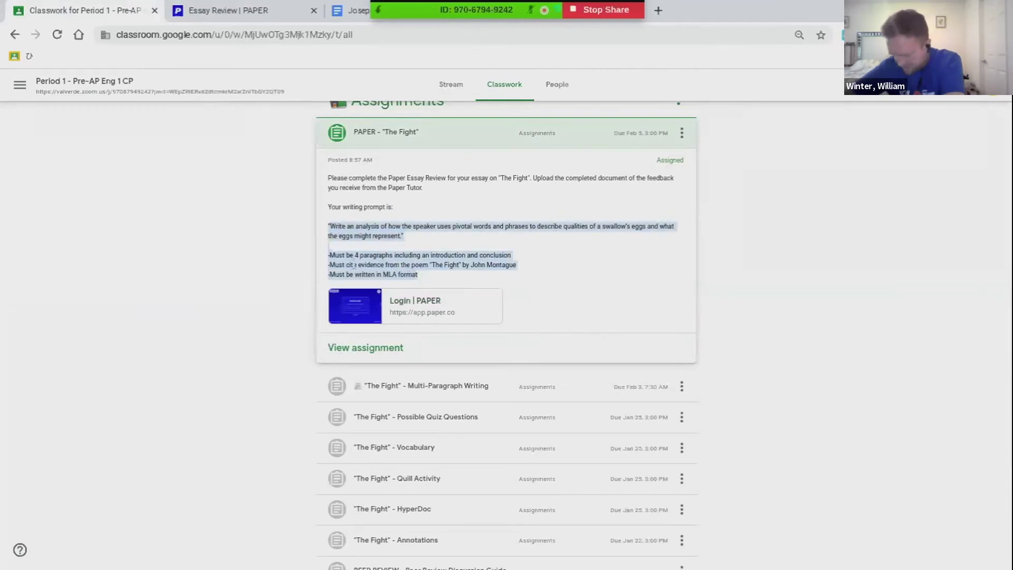
pyautogui.click(258, 9)
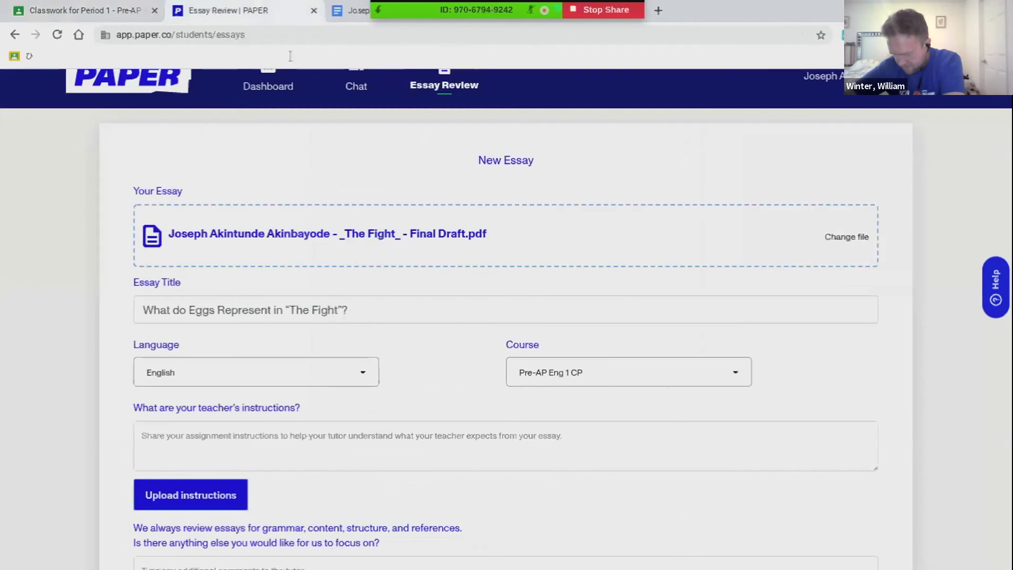
# Paste the requirements (4 paragraphs, evidence from the poem, MLA format) into teacher's instructions
pyautogui.click(225, 435)
pyautogui.write('-Must be 4 paragraphs including an introduction and conclusion -Must cite evidence from the poem "The Fight" by John Montague -Must be written in MLA format')
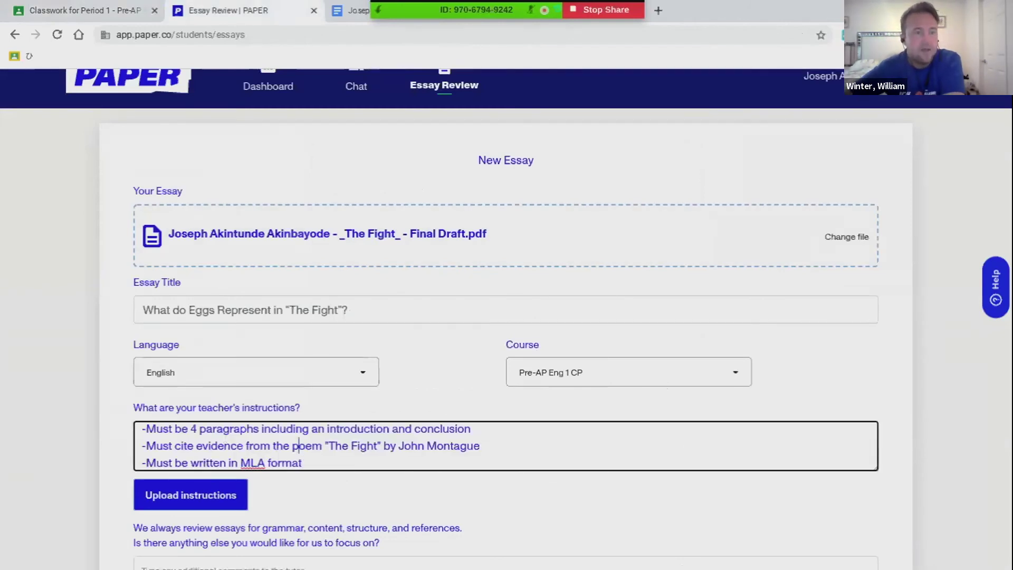
pyautogui.hotkey('ctrl', 'a')
pyautogui.write('"Write an analysis of how the speaker uses pivotal words and phrases to describe qualities of a swallow\'s eggs and what the eggs might represent."')
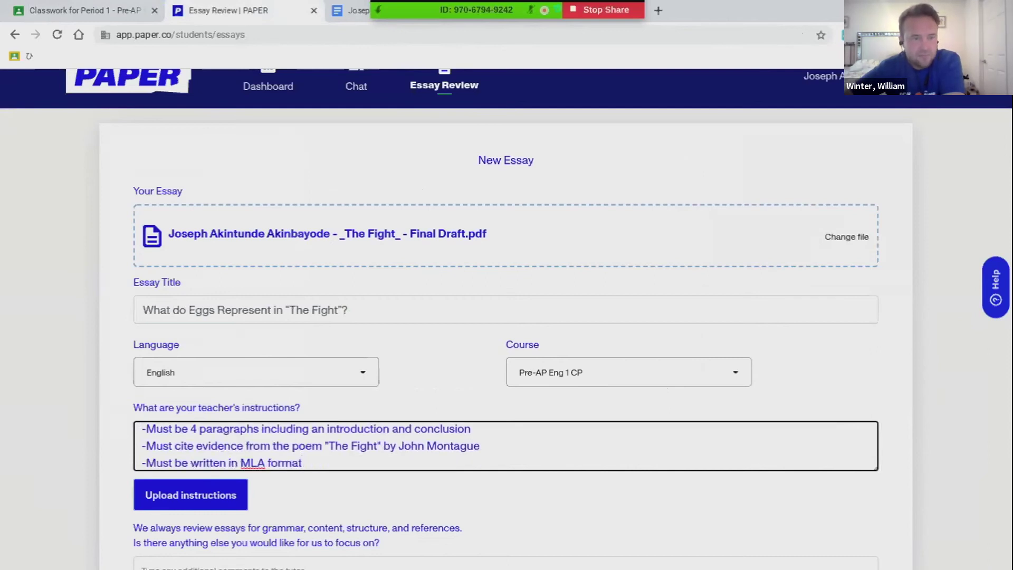
pyautogui.click(938, 451)
pyautogui.scroll(-3, 938, 455)
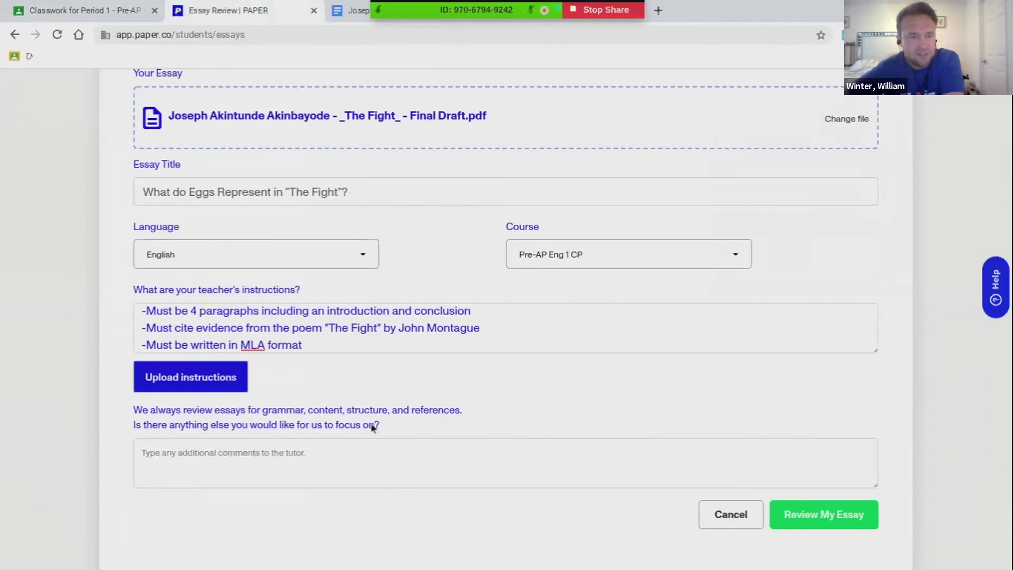
# Enter "Punctuation" in the tutor focus comments, correcting its spelling via suggestions
pyautogui.click(333, 450)
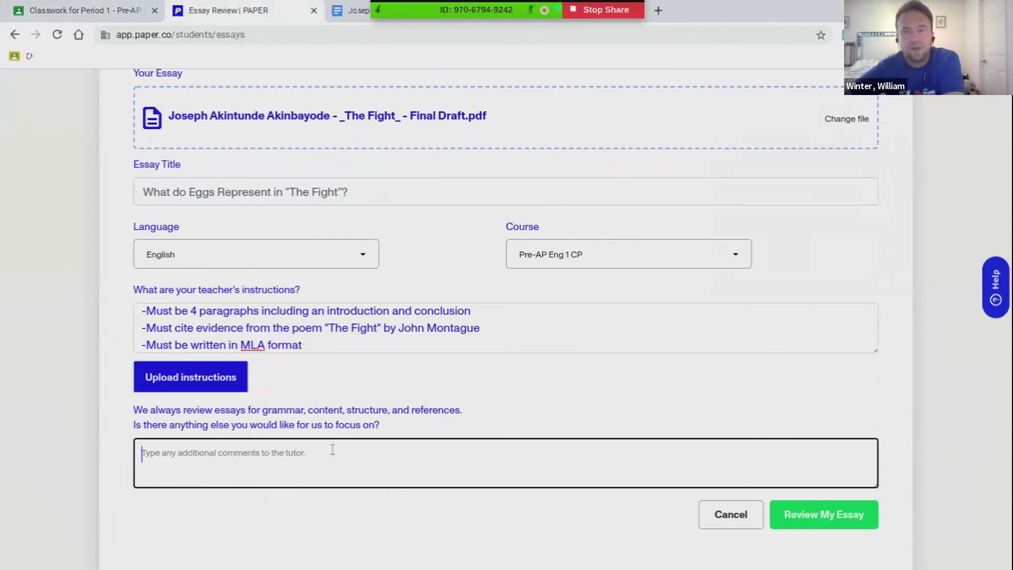
pyautogui.write('Ca')
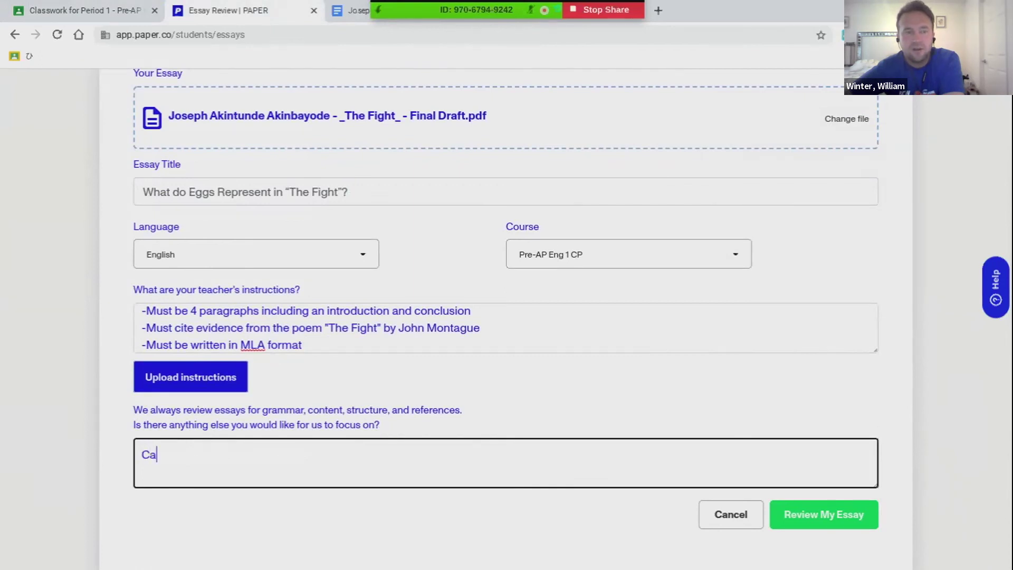
pyautogui.press('BackSpace')
pyautogui.press('BackSpace')
pyautogui.write('Geriodo')
pyautogui.press('BackSpace')
pyautogui.press('BackSpace')
pyautogui.press('BackSpace')
pyautogui.press('BackSpace')
pyautogui.press('BackSpace')
pyautogui.press('BackSpace')
pyautogui.press('BackSpace')
pyautogui.write('Cap')
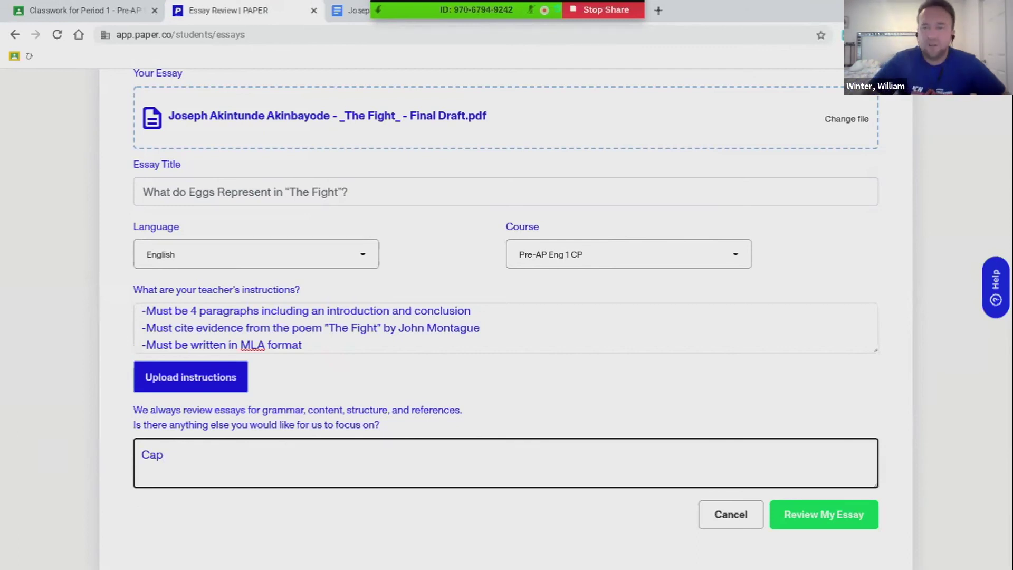
pyautogui.press('BackSpace')
pyautogui.press('BackSpace')
pyautogui.press('BackSpace')
pyautogui.write('Puncuation')
pyautogui.rightClick(176, 464)
pyautogui.click(273, 250)
# Add "Capitalization", fix its spelling, and submit the essay for review
pyautogui.write('Capi')
pyautogui.write('ization')
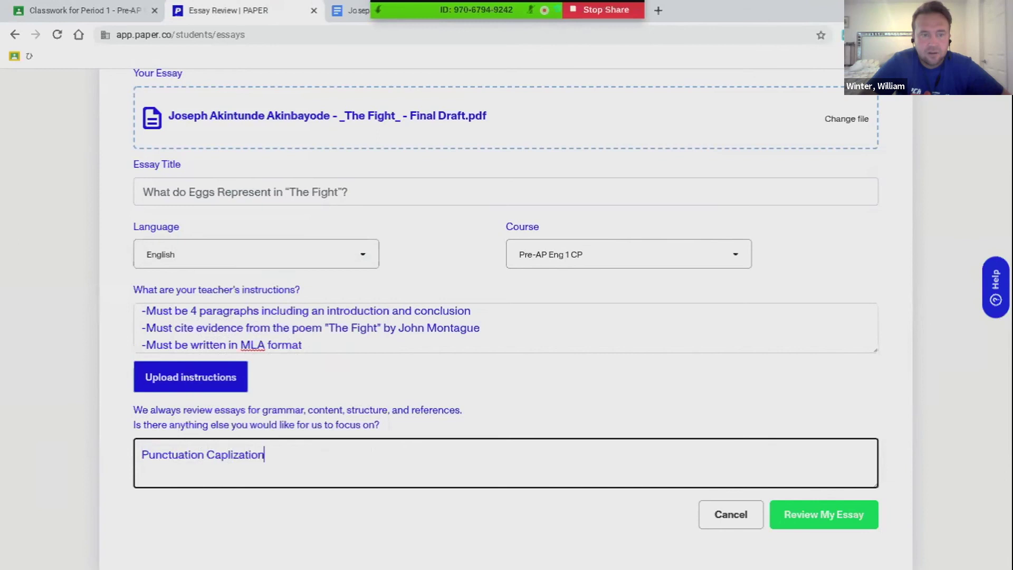
pyautogui.rightClick(223, 460)
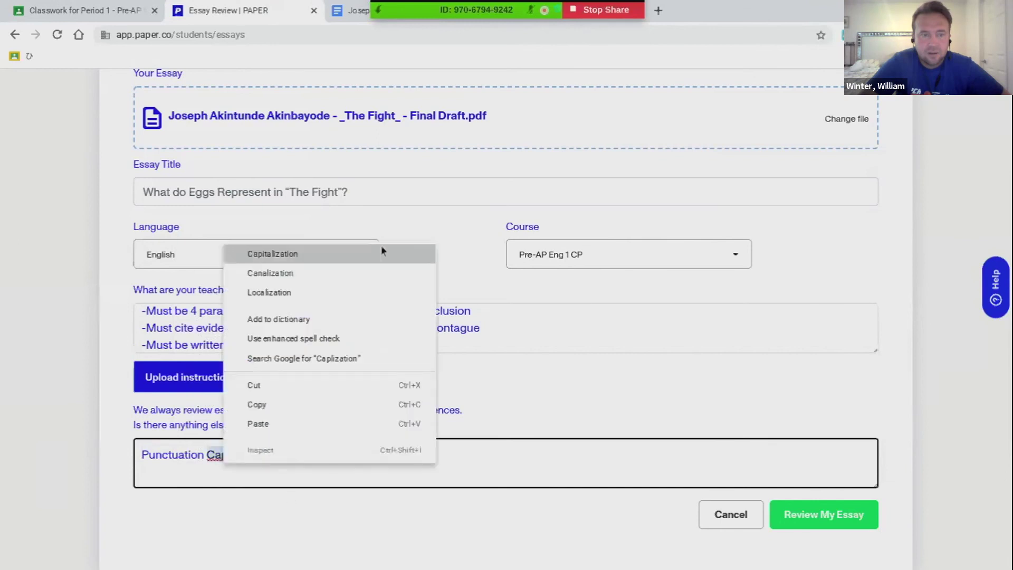
pyautogui.click(381, 253)
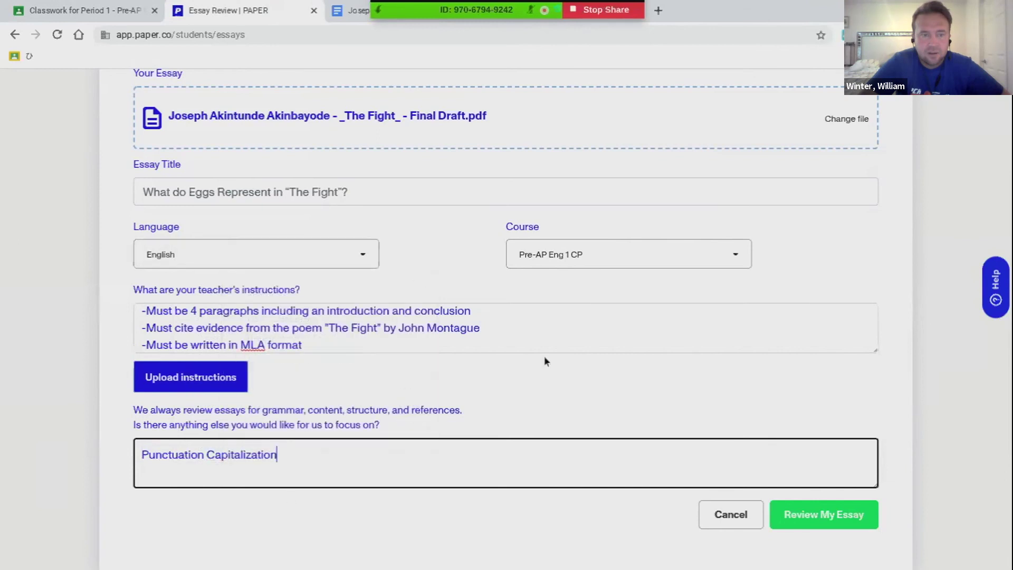
pyautogui.click(804, 512)
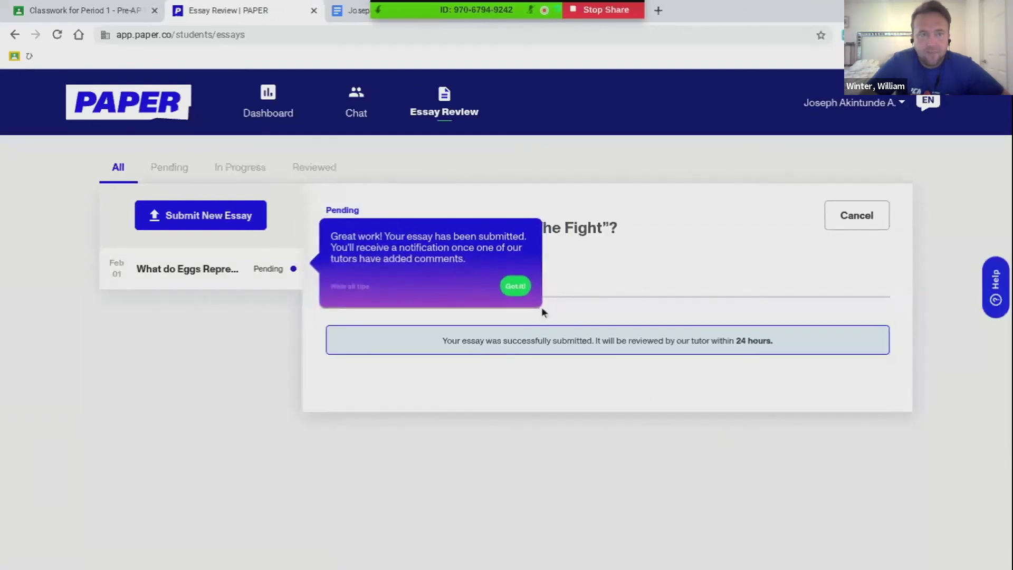
# Acknowledge the submission confirmation and go back to the essay in Google Docs
pyautogui.click(514, 288)
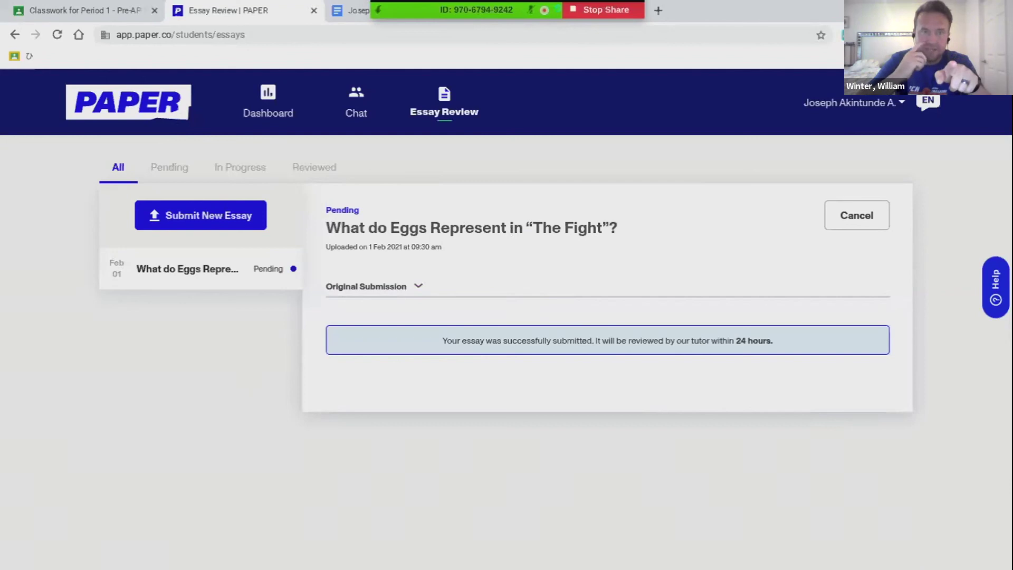
pyautogui.click(343, 9)
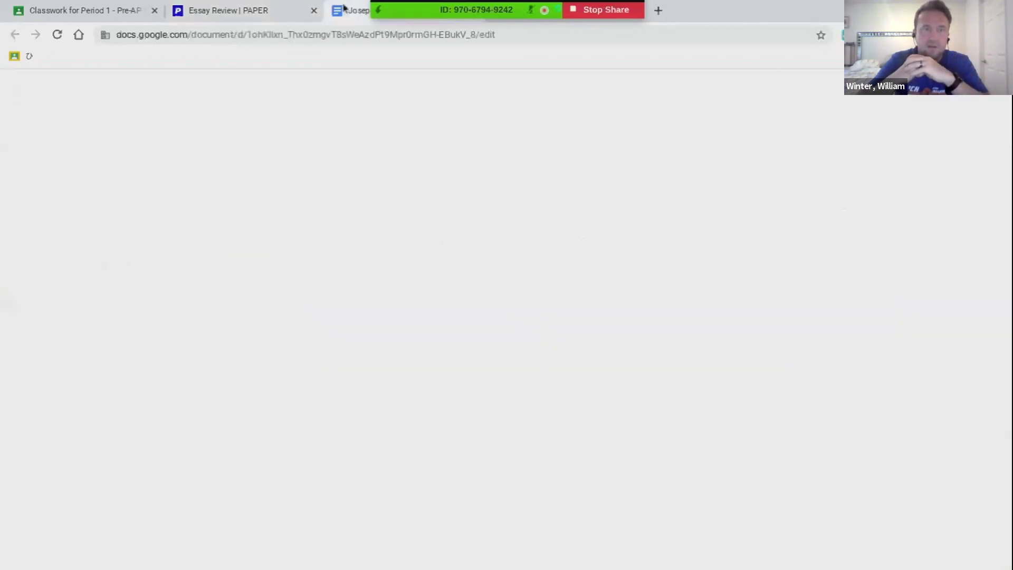
# Show the Final Draft essay in Google Docs, then end the Zoom screen share
pyautogui.click(471, 305)
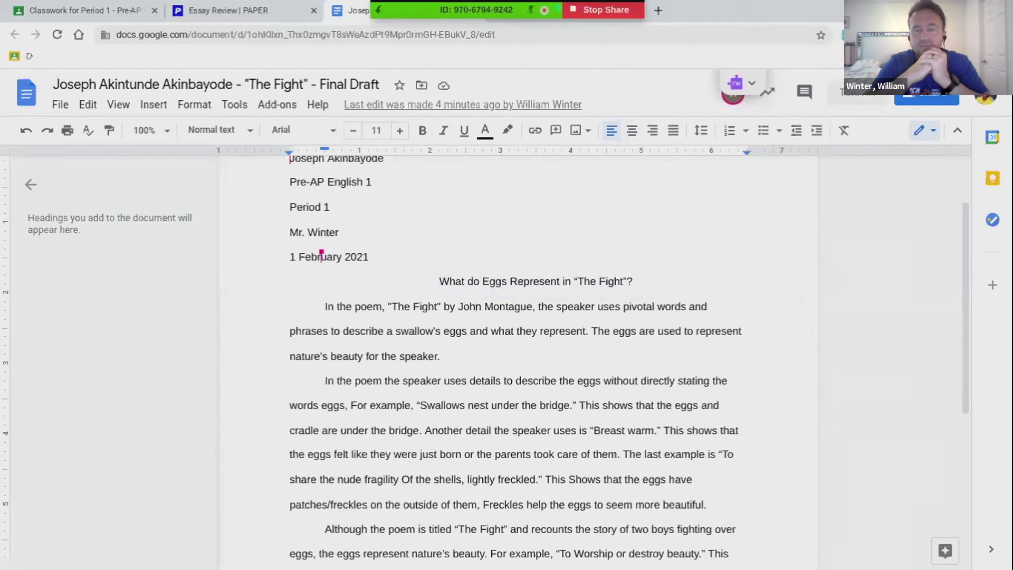
pyautogui.click(396, 251)
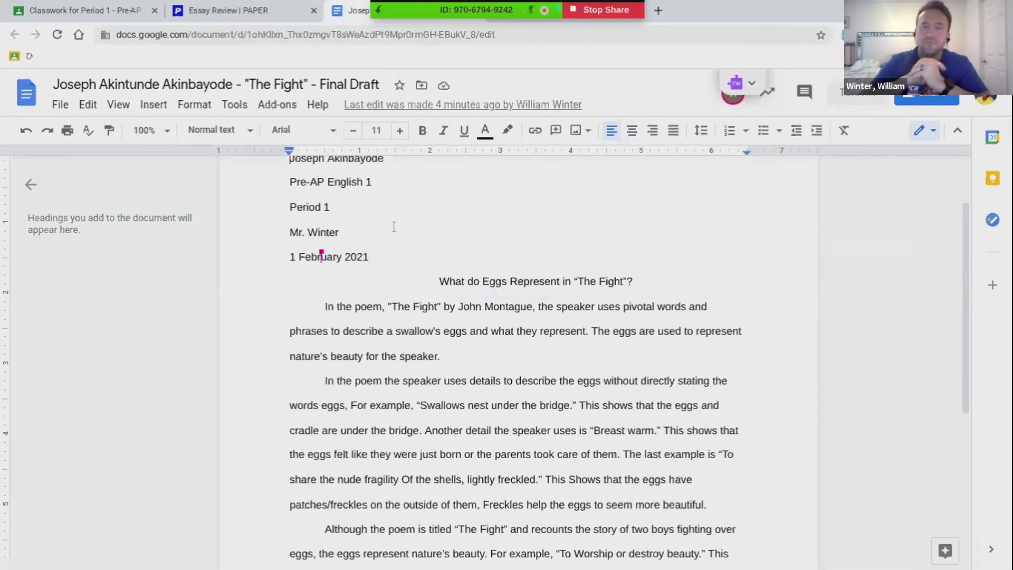
pyautogui.click(605, 10)
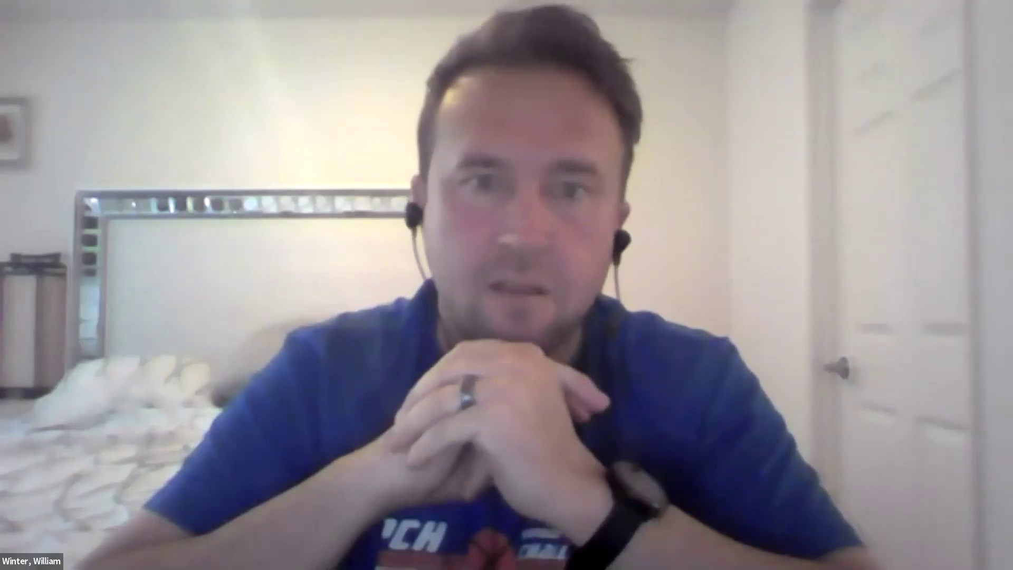